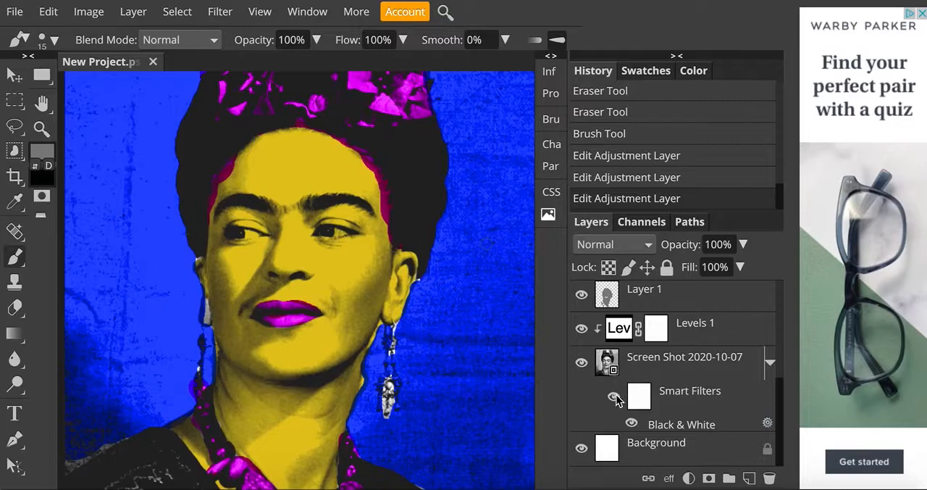
# Hide the photo layer of the finished pop-art portrait to examine its colour layers alone, and show it again.
pyautogui.scroll(3, 616, 395)
pyautogui.scroll(-3, 616, 399)
pyautogui.click(582, 364)
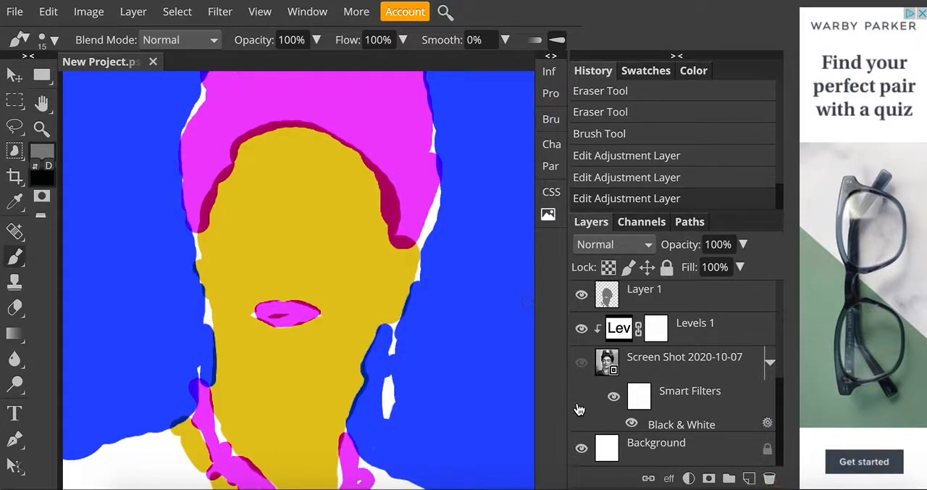
pyautogui.click(581, 364)
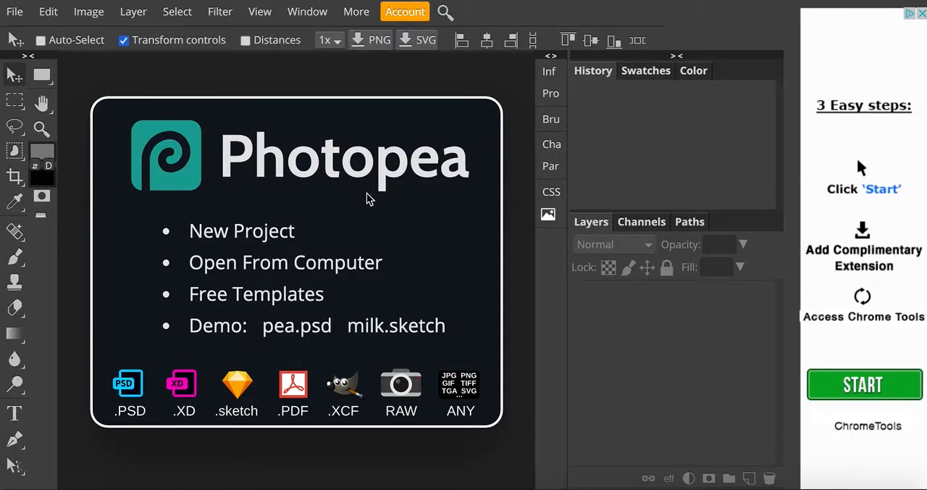
# Create a new project 4 inches wide and 4.5 inches high at 150 DPI with a white background.
pyautogui.click(218, 233)
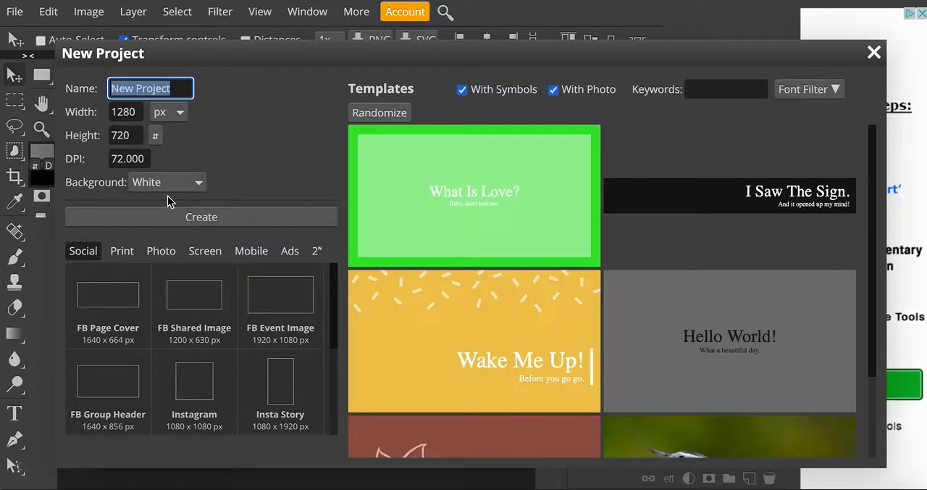
pyautogui.click(179, 113)
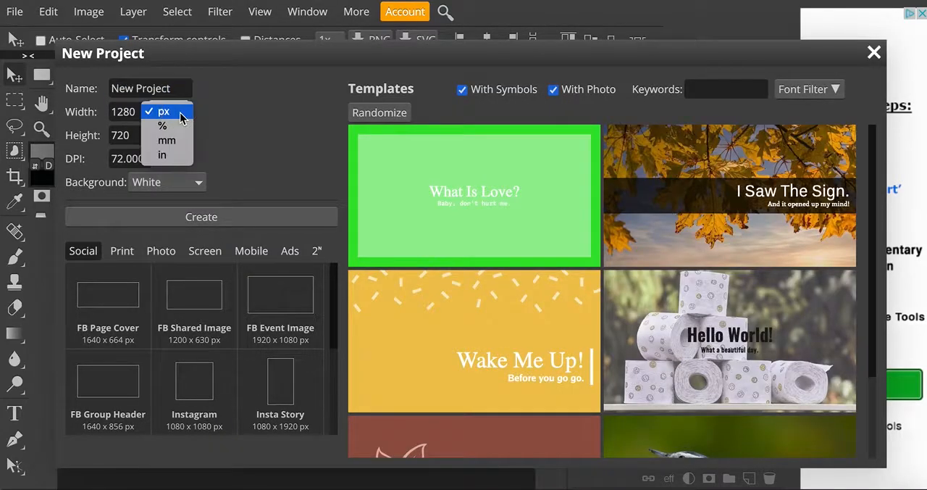
pyautogui.click(172, 156)
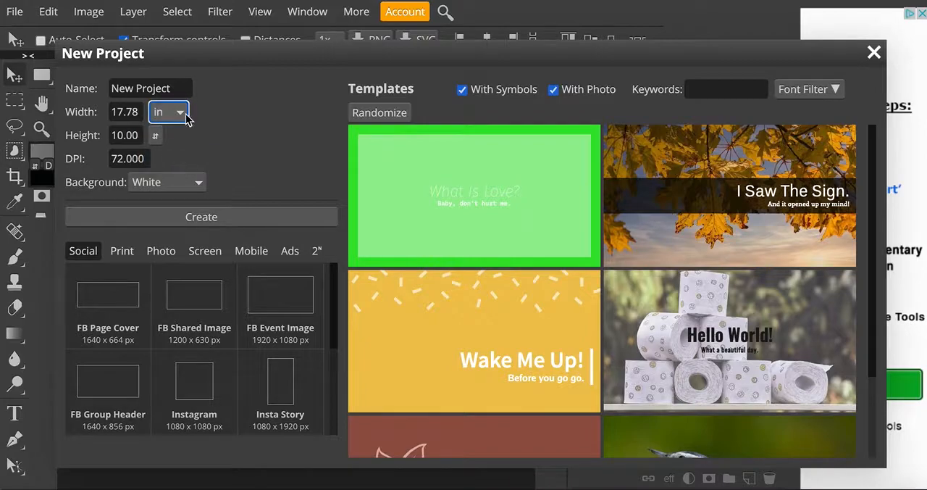
pyautogui.doubleClick(128, 111)
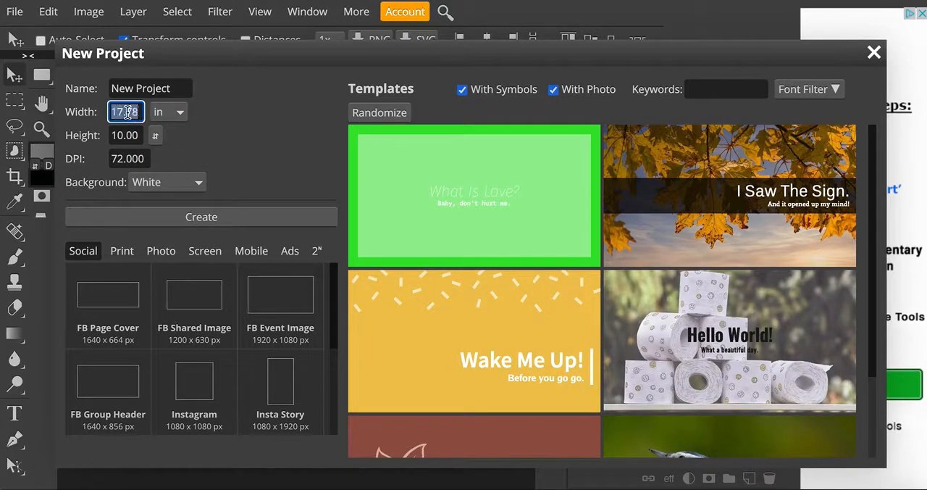
pyautogui.write('4')
pyautogui.doubleClick(126, 135)
pyautogui.write('4')
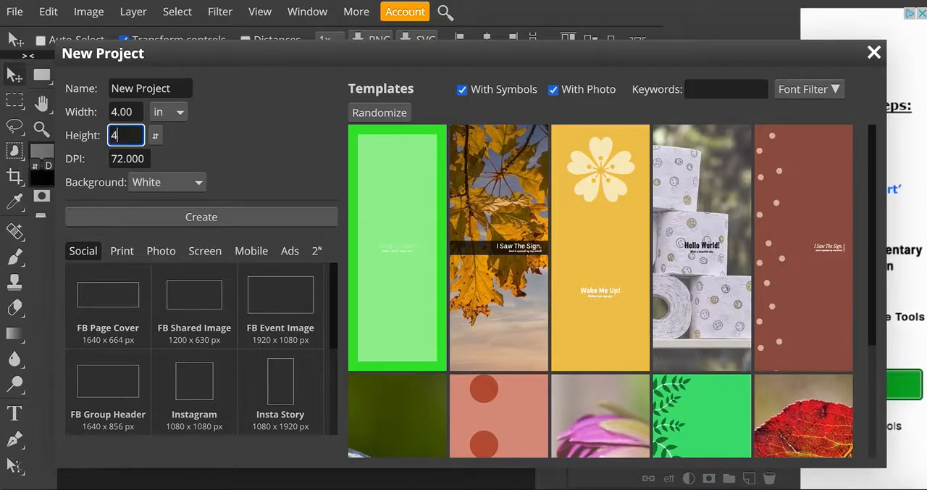
pyautogui.click(129, 159)
pyautogui.doubleClick(130, 158)
pyautogui.write('150')
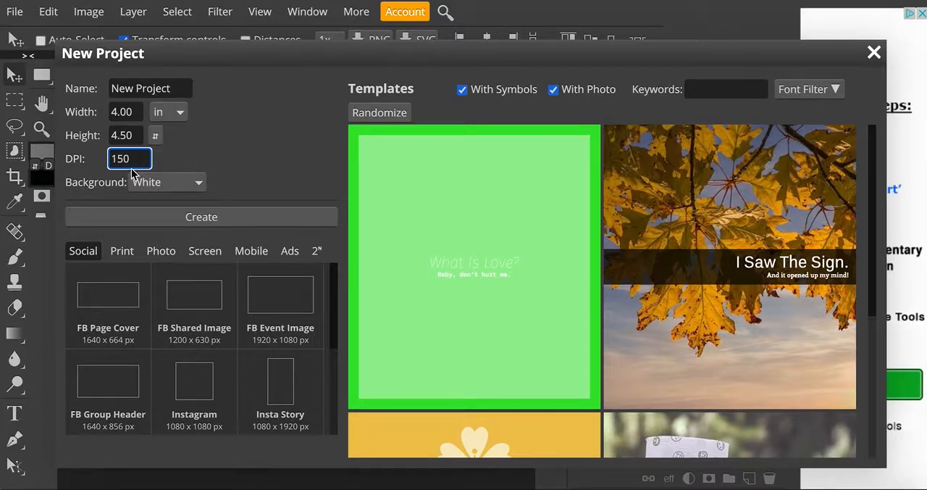
pyautogui.click(110, 219)
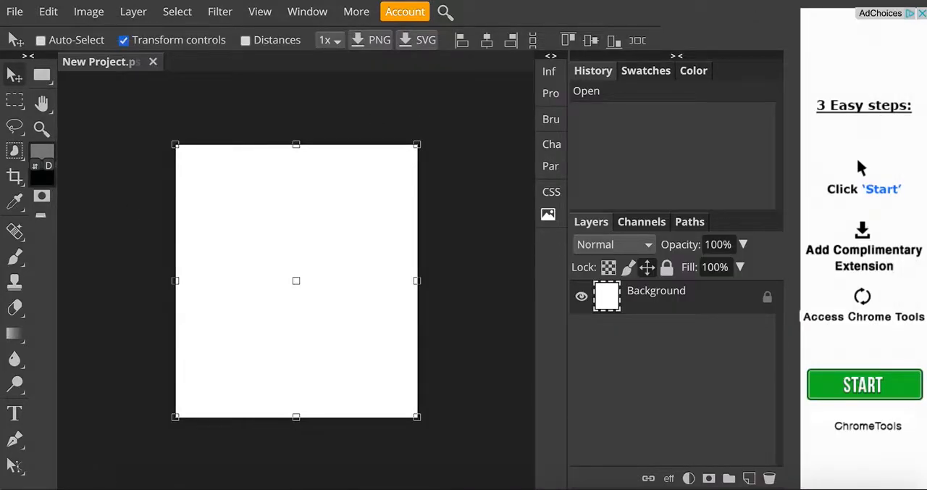
# Place the portrait screenshot in the project, enlarge it to about 119.6% and position it to cover the whole canvas.
pyautogui.click(877, 2)
pyautogui.moveTo(891, 15); pyautogui.dragTo(334, 315)
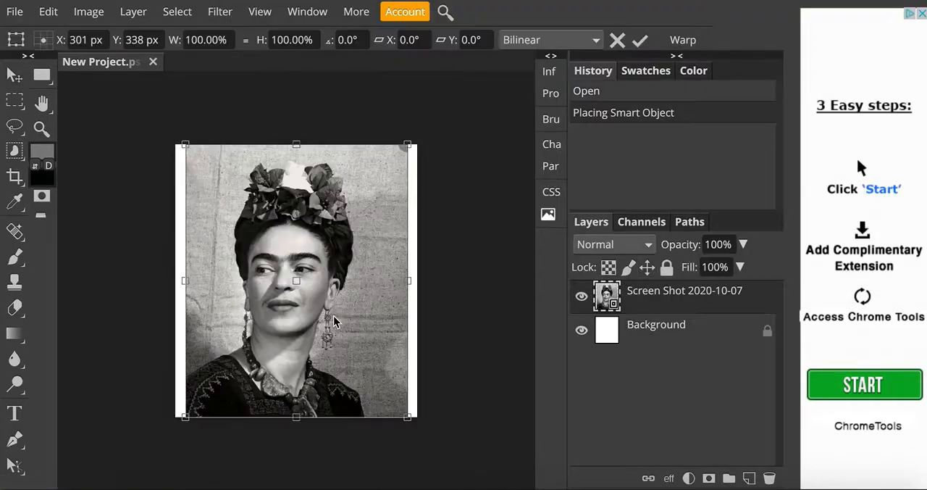
pyautogui.moveTo(286, 220); pyautogui.dragTo(264, 208)
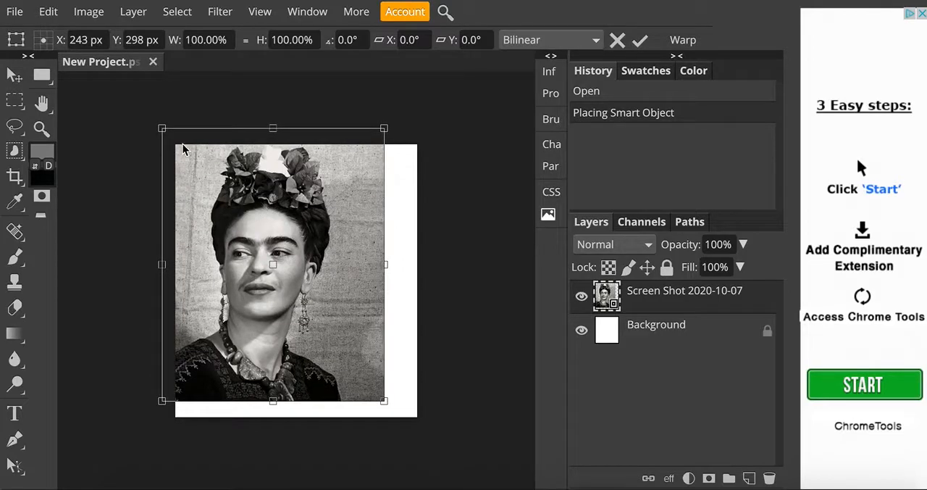
pyautogui.click(15, 78)
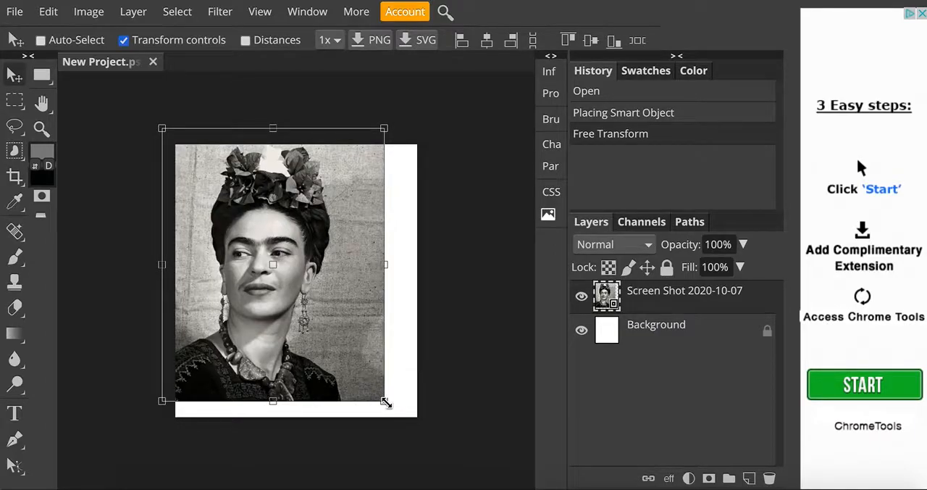
pyautogui.moveTo(386, 402); pyautogui.dragTo(425, 419)
pyautogui.moveTo(374, 374); pyautogui.dragTo(380, 371)
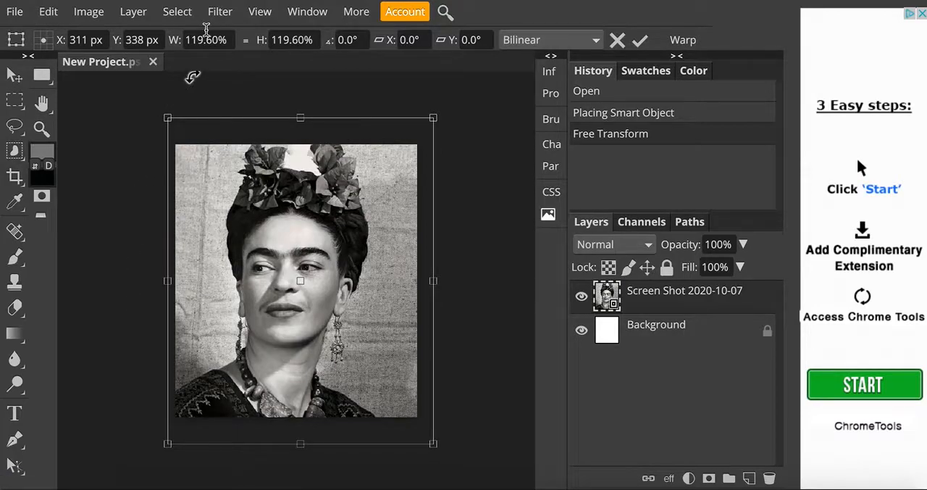
# Apply a Black & White adjustment to the portrait photo layer.
pyautogui.click(90, 13)
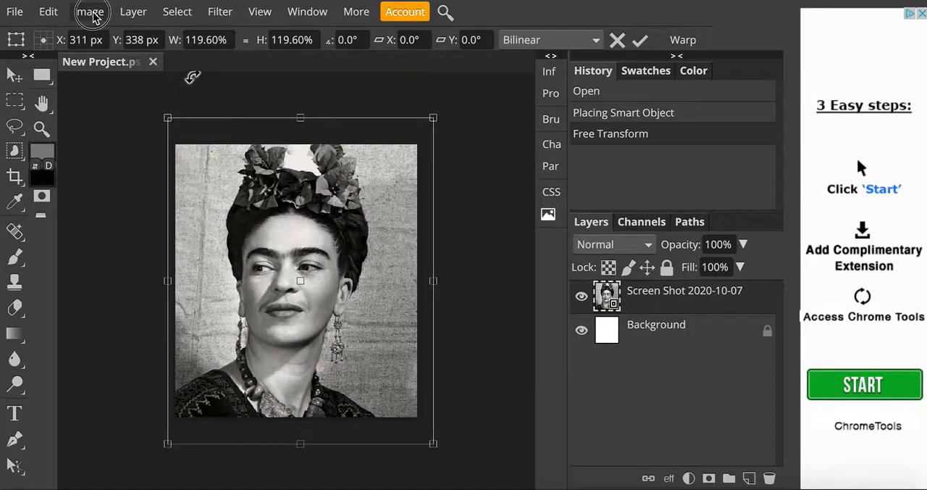
pyautogui.moveTo(107, 42)
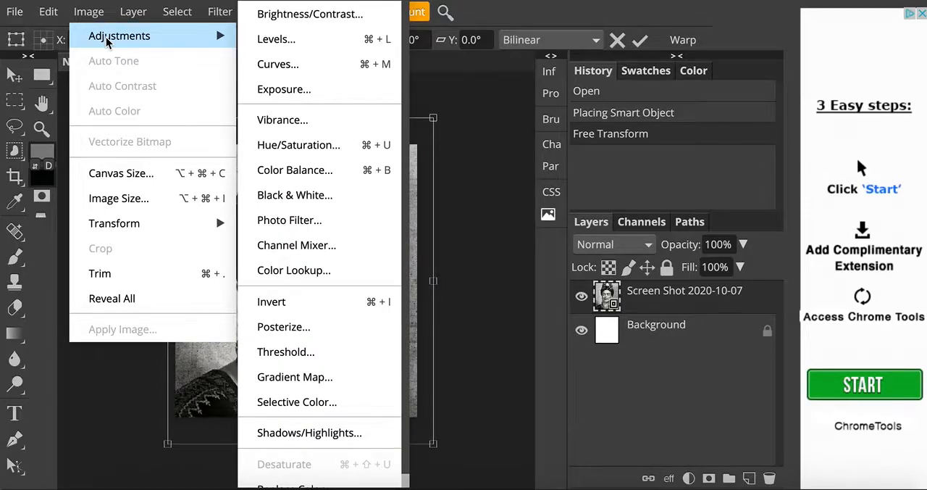
pyautogui.click(316, 196)
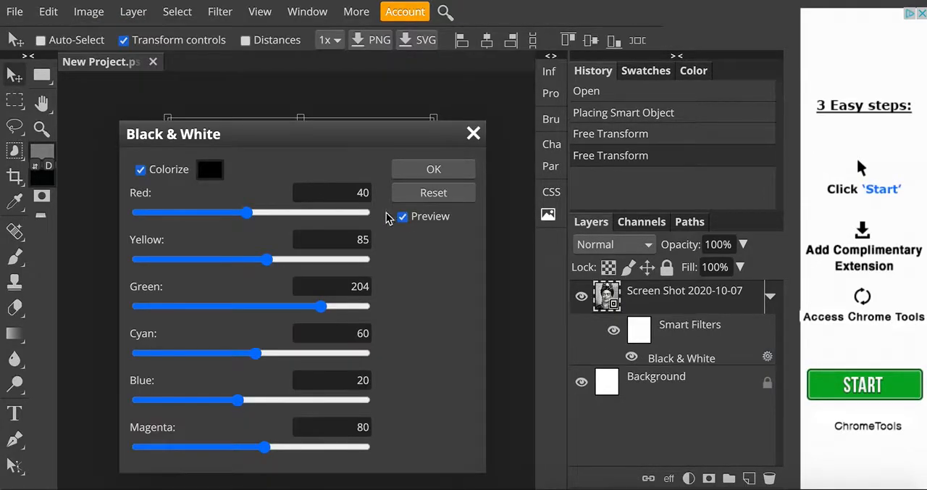
pyautogui.click(450, 170)
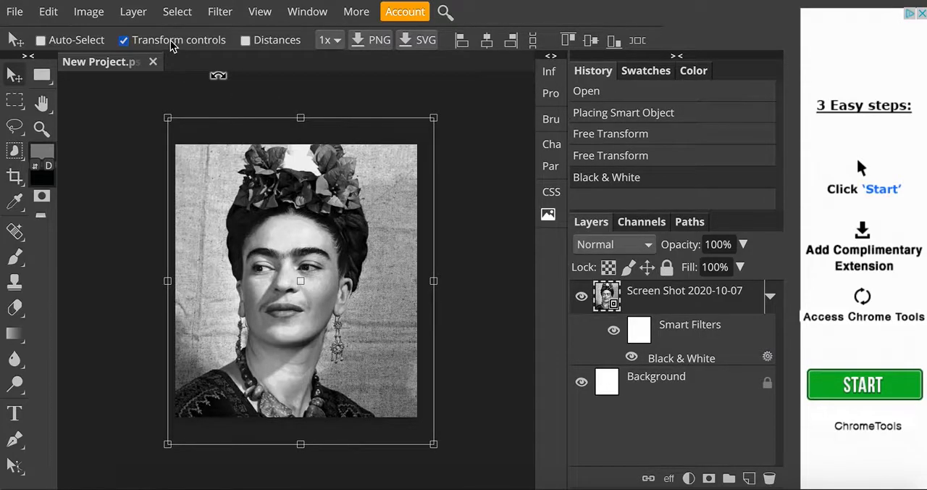
# Add a Levels adjustment layer above the portrait with input black at 76 and input white at 176 for strong contrast.
pyautogui.click(135, 12)
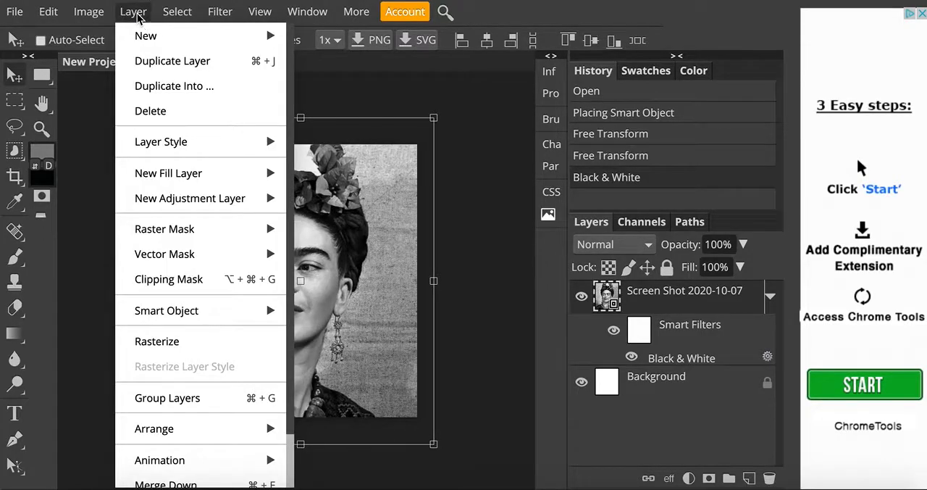
pyautogui.moveTo(143, 44)
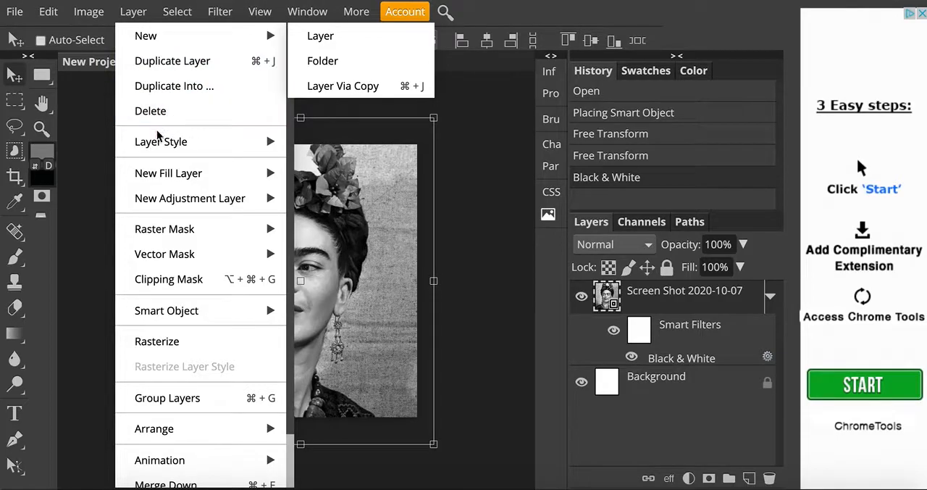
pyautogui.moveTo(167, 202)
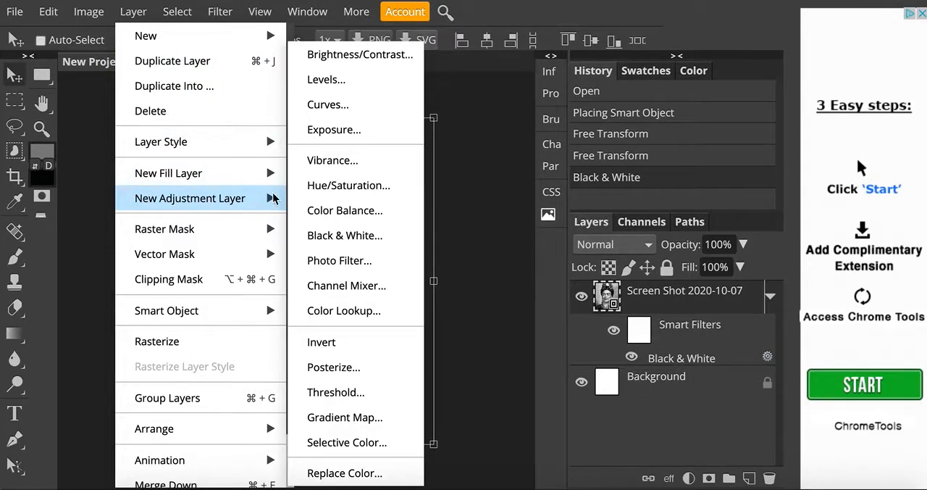
pyautogui.click(332, 81)
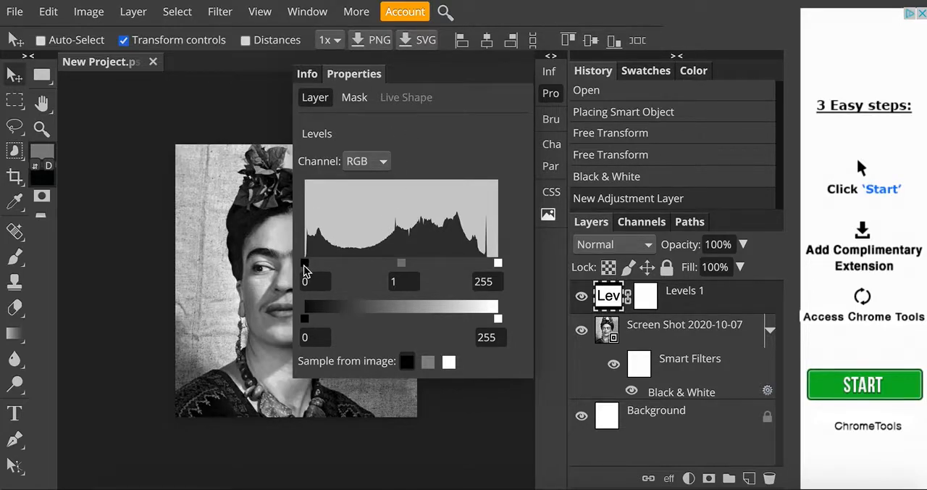
pyautogui.moveTo(308, 265); pyautogui.dragTo(348, 265)
pyautogui.moveTo(498, 266); pyautogui.dragTo(442, 266)
pyautogui.moveTo(350, 265); pyautogui.dragTo(362, 268)
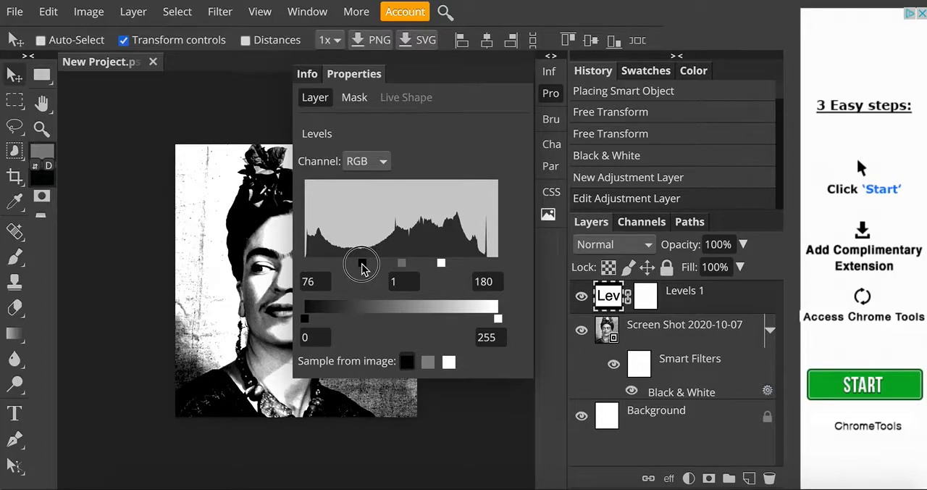
pyautogui.moveTo(439, 262)
pyautogui.mouseDown()
pyautogui.moveTo(456, 262)
pyautogui.moveTo(439, 263)
pyautogui.mouseUp()
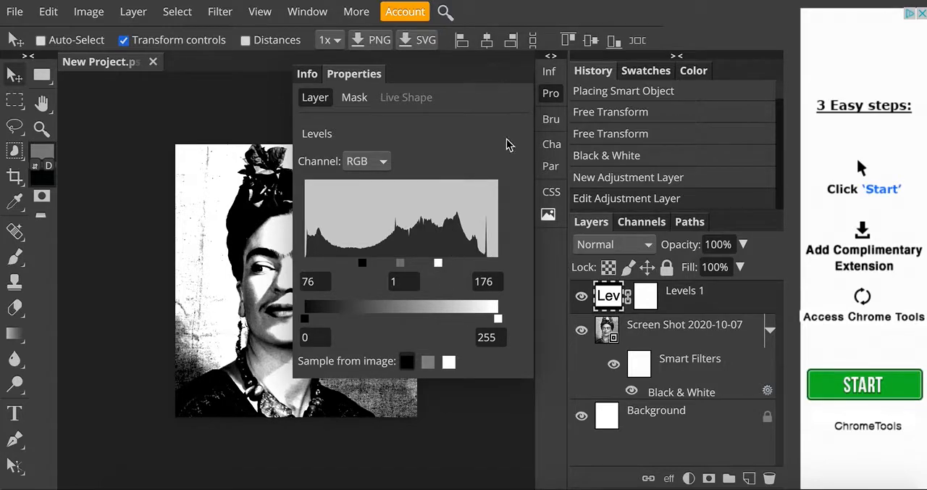
pyautogui.click(554, 100)
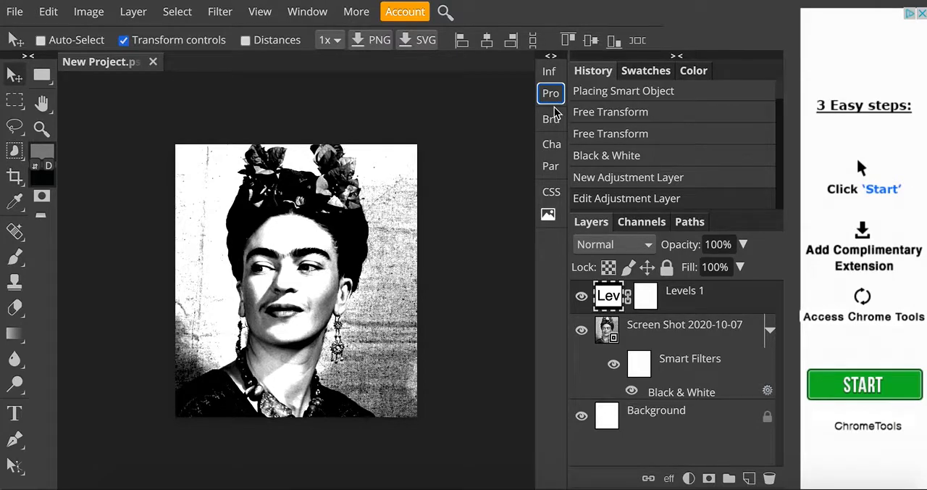
pyautogui.click(134, 13)
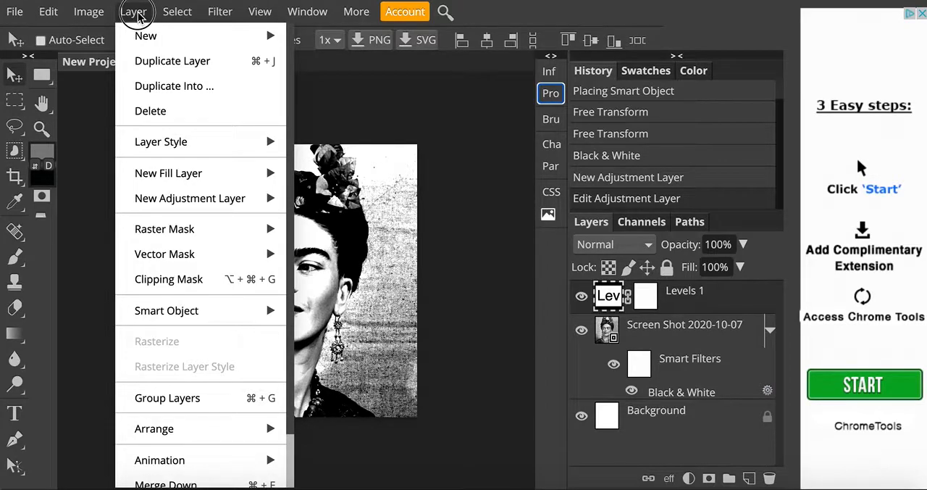
pyautogui.moveTo(181, 195)
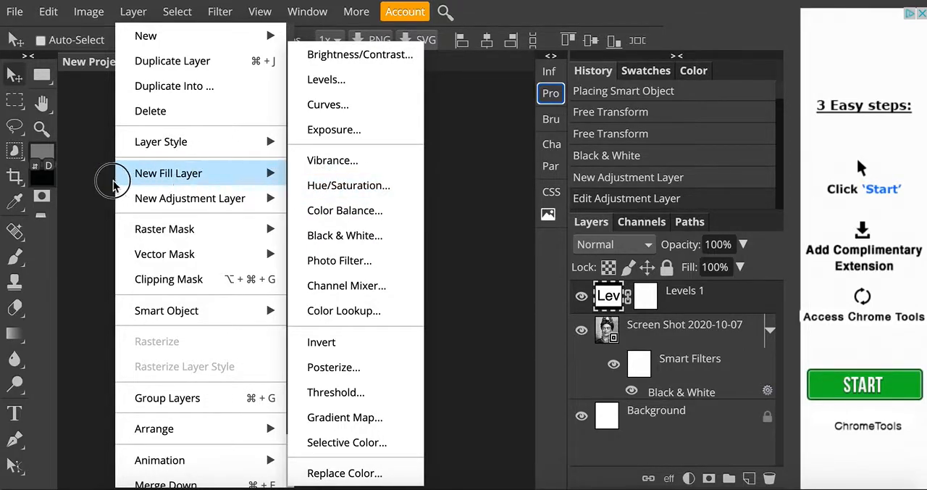
pyautogui.click(88, 189)
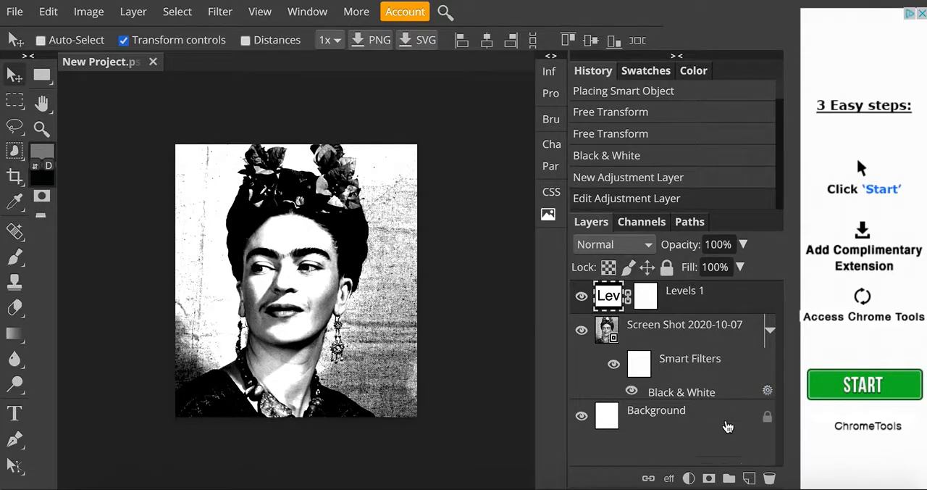
# Add a new layer above Levels 1 and paint the background left of the head and neck grey with a 90-pixel brush.
pyautogui.click(750, 478)
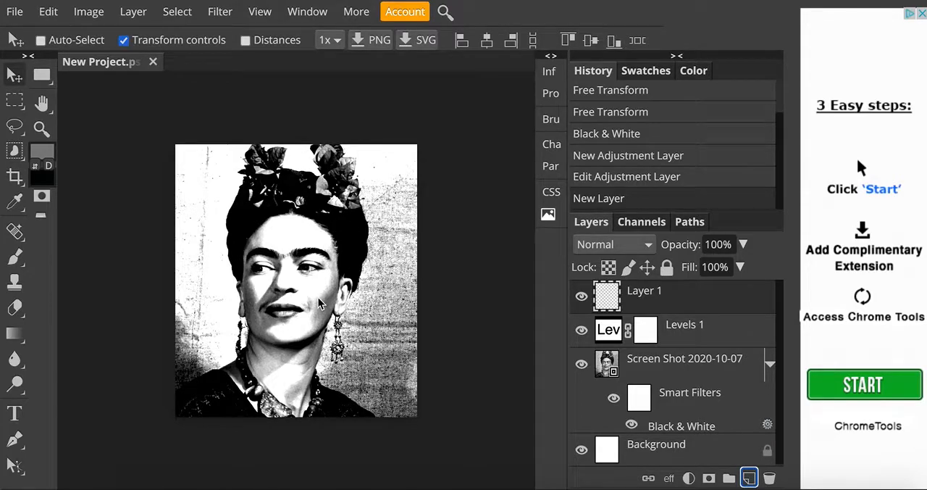
pyautogui.click(16, 259)
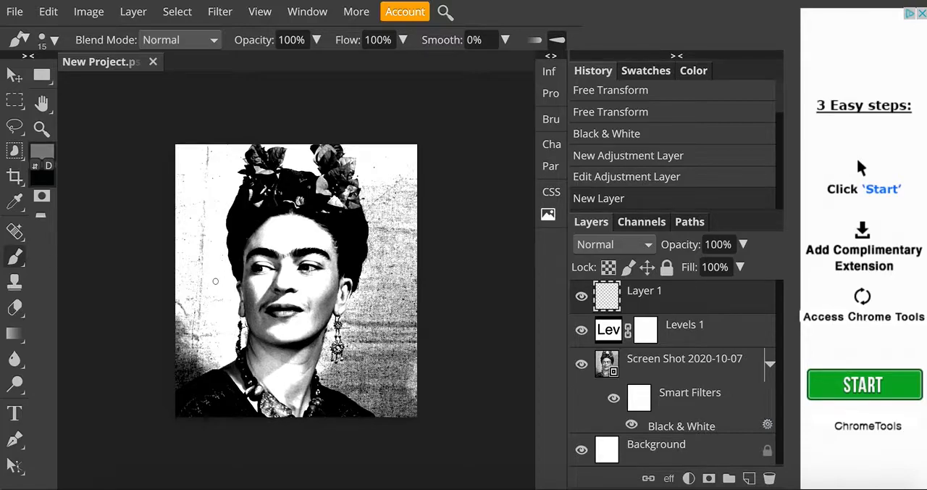
pyautogui.press(']')
pyautogui.press(']')
pyautogui.press(']')
pyautogui.press(']')
pyautogui.press(']')
pyautogui.press(']')
pyautogui.press(']')
pyautogui.press(']')
pyautogui.press('[')
pyautogui.press('[')
pyautogui.press('[')
pyautogui.press(']')
pyautogui.press(']')
pyautogui.press('[')
pyautogui.press('[')
pyautogui.press('[')
pyautogui.press(']')
pyautogui.press(']')
pyautogui.press(']')
pyautogui.press(']')
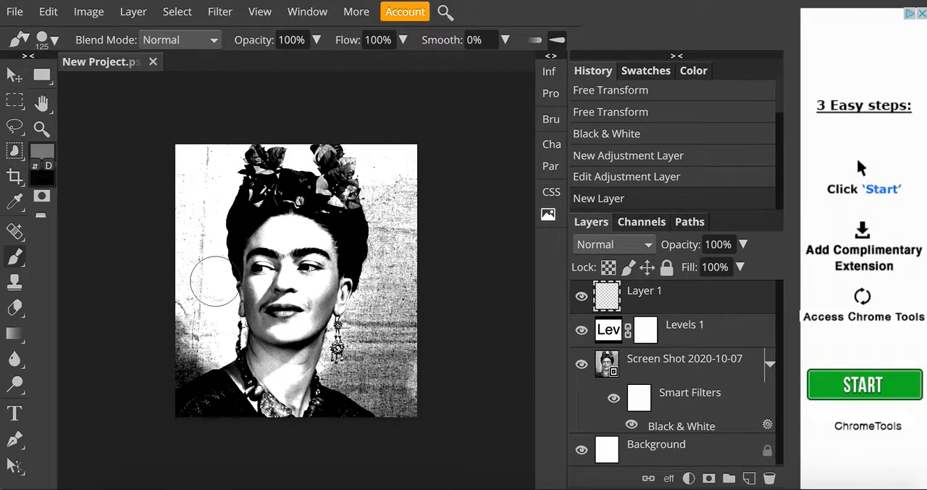
pyautogui.press('[')
pyautogui.press('[')
pyautogui.moveTo(165, 139)
pyautogui.mouseDown()
pyautogui.moveTo(176, 162)
pyautogui.moveTo(189, 136)
pyautogui.moveTo(186, 188)
pyautogui.moveTo(199, 165)
pyautogui.moveTo(209, 190)
pyautogui.moveTo(214, 159)
pyautogui.moveTo(227, 152)
pyautogui.moveTo(231, 160)
pyautogui.moveTo(208, 219)
pyautogui.moveTo(211, 339)
pyautogui.mouseUp()
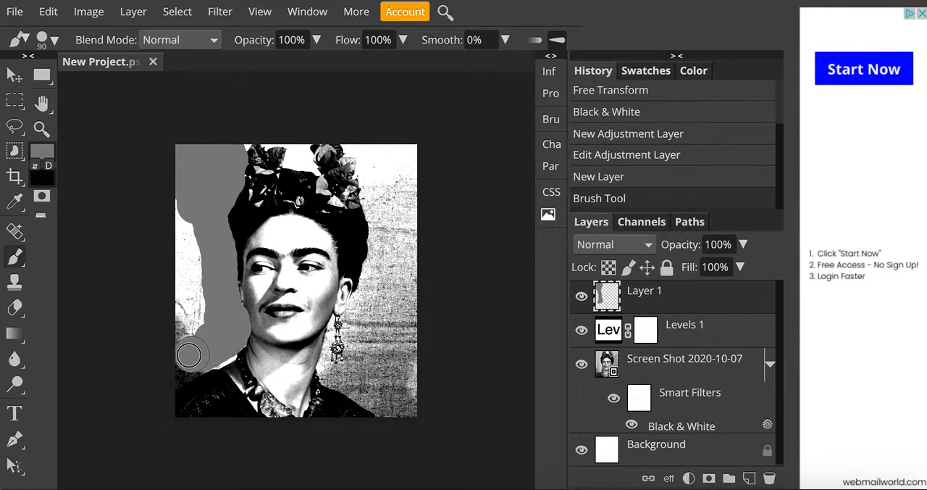
pyautogui.moveTo(181, 355)
pyautogui.mouseDown()
pyautogui.moveTo(188, 285)
pyautogui.moveTo(181, 202)
pyautogui.moveTo(206, 379)
pyautogui.mouseUp()
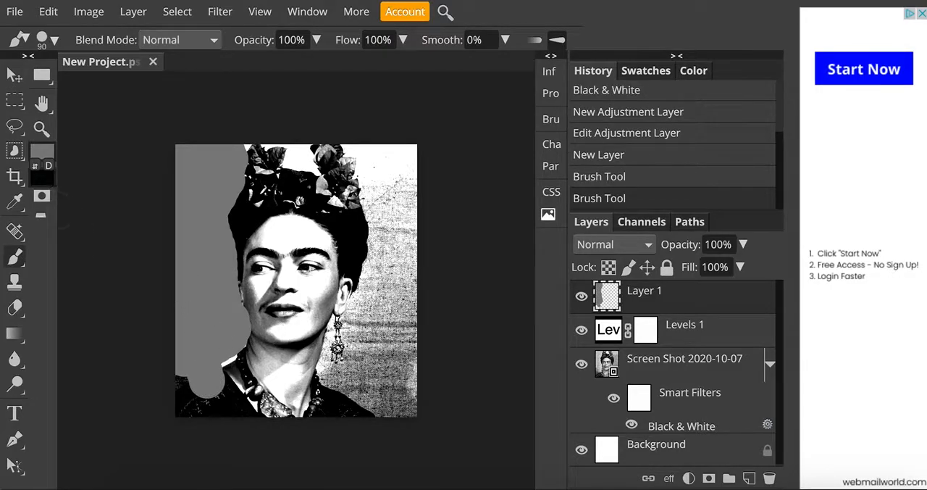
# Erase the grey paint overlapping the dark shoulder at the lower left with a 45-pixel eraser, and return to the Brush tool.
pyautogui.click(14, 307)
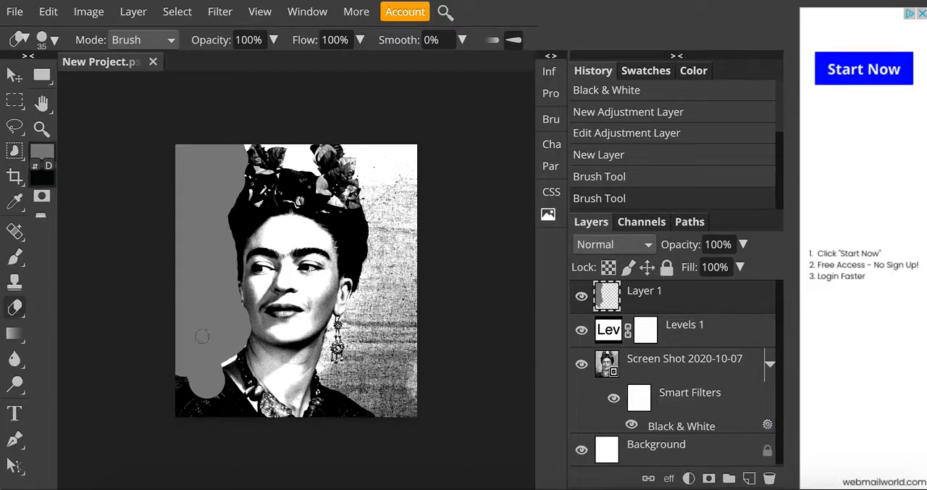
pyautogui.moveTo(186, 388)
pyautogui.mouseDown()
pyautogui.moveTo(222, 375)
pyautogui.moveTo(186, 399)
pyautogui.moveTo(206, 392)
pyautogui.mouseUp()
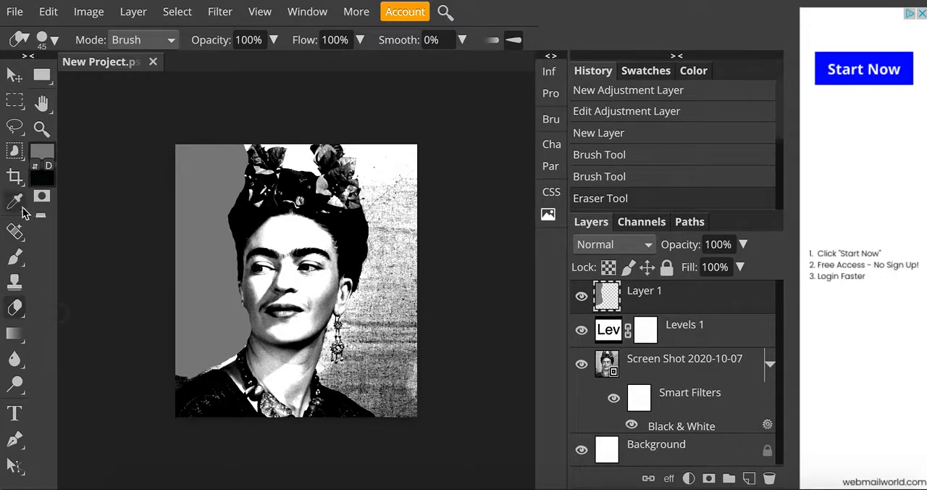
pyautogui.click(15, 255)
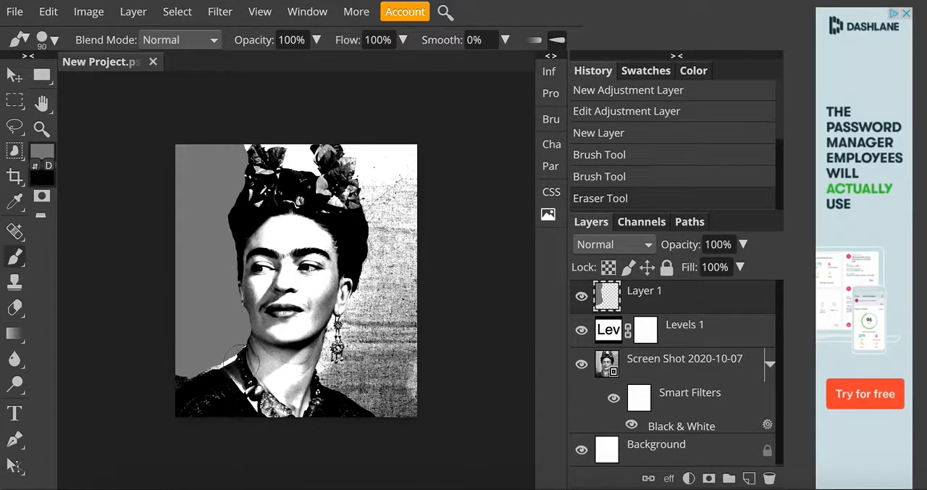
# Paint the remaining background beside the neck at the lower left and right of the face and shoulder grey with the 90-pixel brush.
pyautogui.moveTo(230, 353); pyautogui.dragTo(194, 350)
pyautogui.scroll(3, 194, 351)
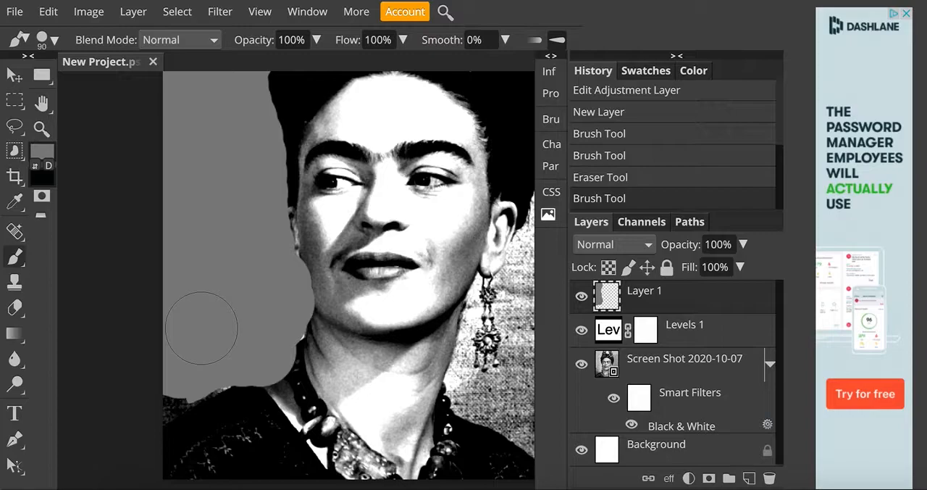
pyautogui.hscroll(6, 195, 326)
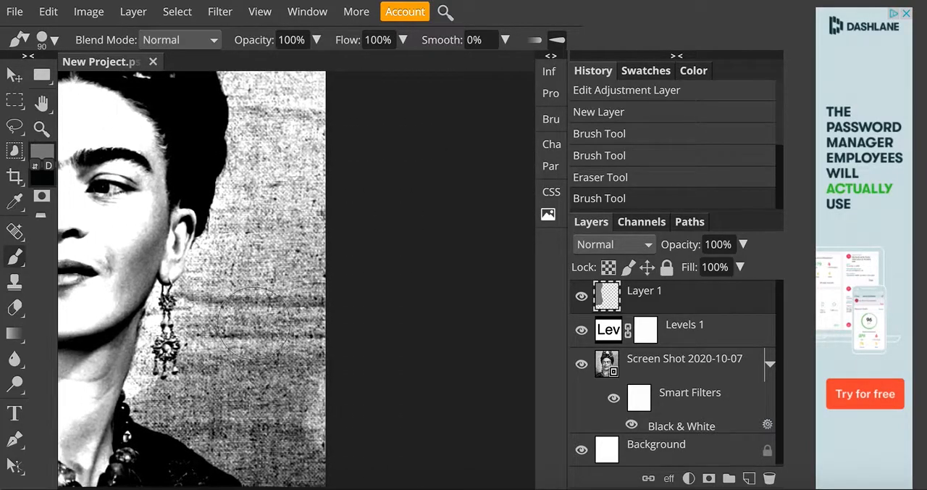
pyautogui.hscroll(-4, 253, 323)
pyautogui.moveTo(311, 235)
pyautogui.mouseDown()
pyautogui.moveTo(309, 265)
pyautogui.moveTo(355, 184)
pyautogui.moveTo(379, 314)
pyautogui.moveTo(404, 334)
pyautogui.moveTo(376, 271)
pyautogui.moveTo(336, 321)
pyautogui.moveTo(319, 319)
pyautogui.moveTo(307, 255)
pyautogui.moveTo(289, 299)
pyautogui.moveTo(286, 399)
pyautogui.moveTo(389, 457)
pyautogui.moveTo(355, 458)
pyautogui.moveTo(235, 394)
pyautogui.moveTo(254, 319)
pyautogui.moveTo(315, 267)
pyautogui.moveTo(332, 223)
pyautogui.moveTo(315, 300)
pyautogui.mouseUp()
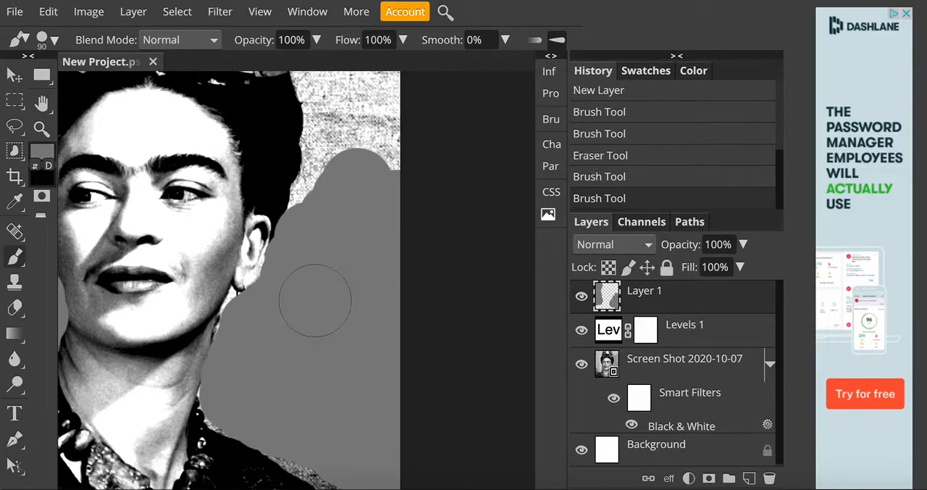
# Paint the upper right background and the area around the hair and flowers grey with a 50-pixel brush.
pyautogui.press('[')
pyautogui.press('[')
pyautogui.press('[')
pyautogui.press('[')
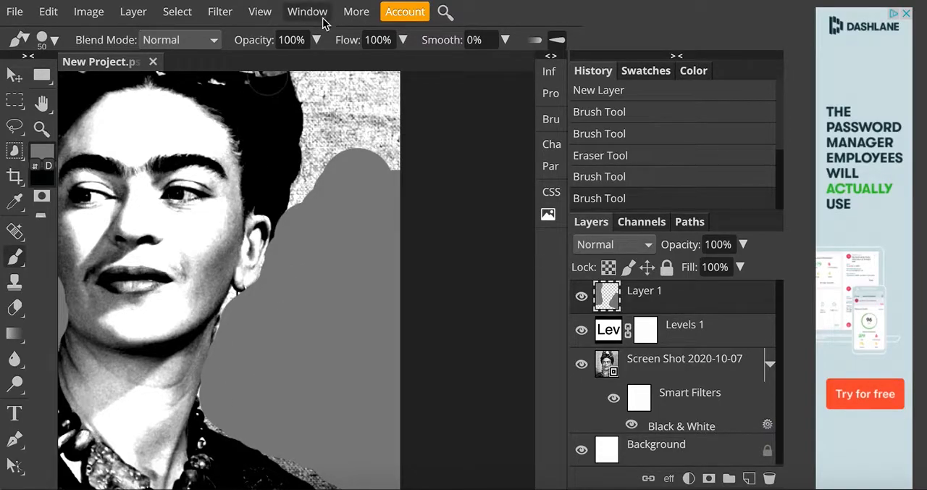
pyautogui.moveTo(325, 109)
pyautogui.mouseDown()
pyautogui.moveTo(312, 197)
pyautogui.moveTo(368, 70)
pyautogui.moveTo(374, 150)
pyautogui.moveTo(378, 113)
pyautogui.moveTo(392, 171)
pyautogui.moveTo(376, 97)
pyautogui.moveTo(380, 190)
pyautogui.moveTo(379, 69)
pyautogui.mouseUp()
pyautogui.scroll(5, 380, 68)
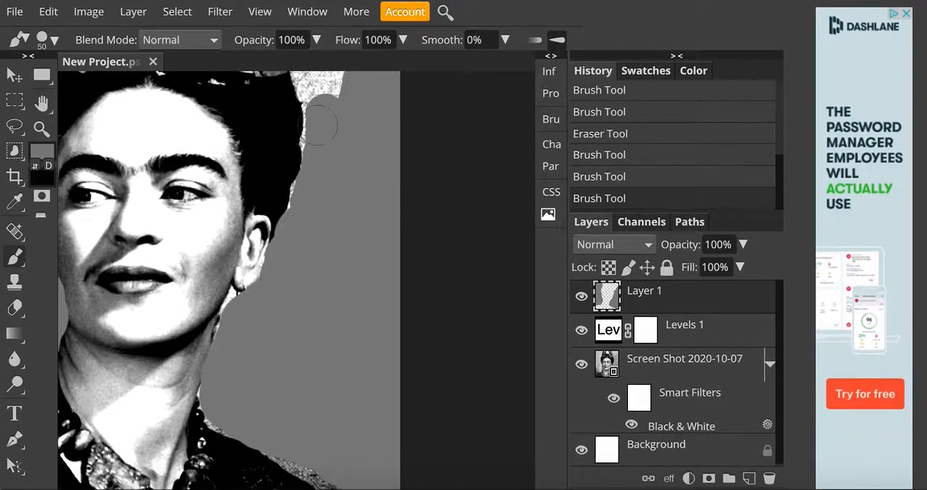
pyautogui.scroll(3, 323, 135)
pyautogui.moveTo(321, 135)
pyautogui.mouseDown()
pyautogui.moveTo(279, 124)
pyautogui.moveTo(331, 163)
pyautogui.moveTo(326, 181)
pyautogui.moveTo(304, 163)
pyautogui.moveTo(330, 264)
pyautogui.moveTo(323, 116)
pyautogui.moveTo(369, 197)
pyautogui.moveTo(399, 205)
pyautogui.moveTo(399, 101)
pyautogui.mouseUp()
pyautogui.moveTo(166, 137)
pyautogui.mouseDown()
pyautogui.moveTo(176, 130)
pyautogui.moveTo(155, 166)
pyautogui.moveTo(192, 170)
pyautogui.moveTo(173, 124)
pyautogui.moveTo(113, 118)
pyautogui.moveTo(61, 128)
pyautogui.mouseUp()
pyautogui.scroll(-3, 302, 290)
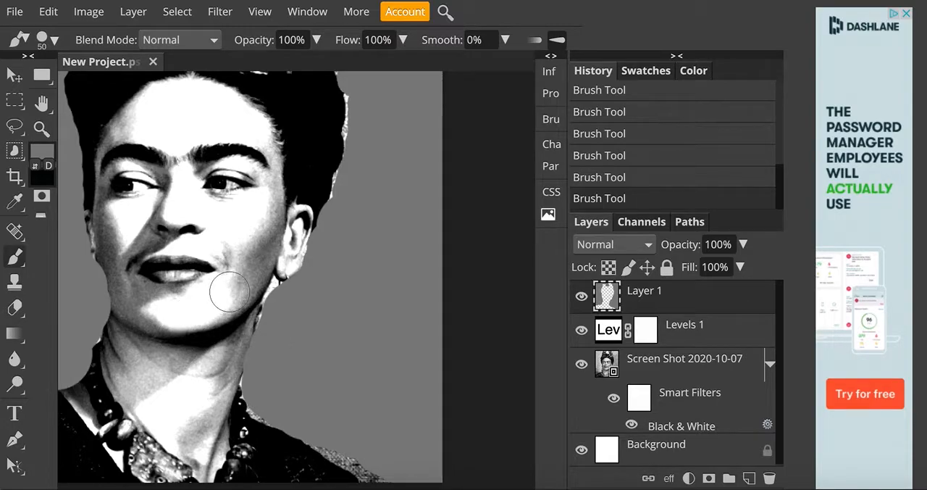
# Fill the unpainted background gaps along the right jaw and neck with grey using a 25-pixel brush.
pyautogui.press('[')
pyautogui.press('[')
pyautogui.press('[')
pyautogui.press('[')
pyautogui.press('[')
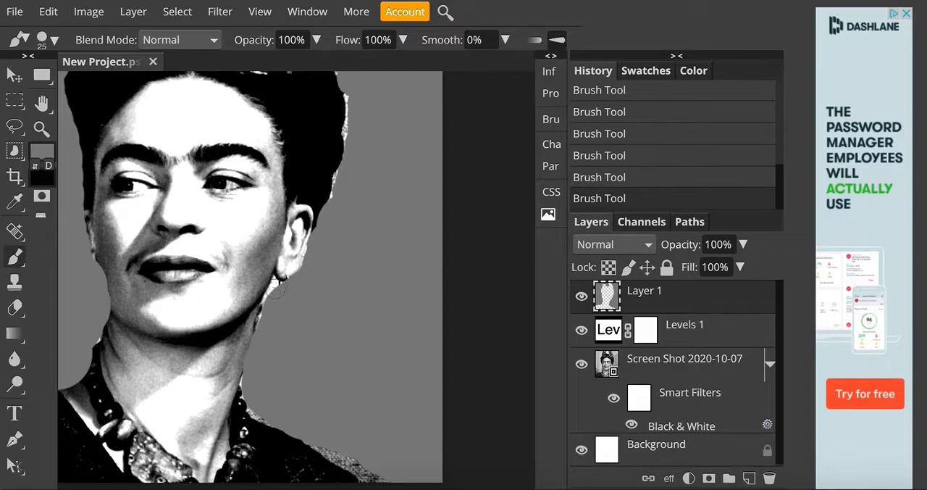
pyautogui.moveTo(267, 325); pyautogui.dragTo(262, 387)
pyautogui.scroll(-5, 368, 207)
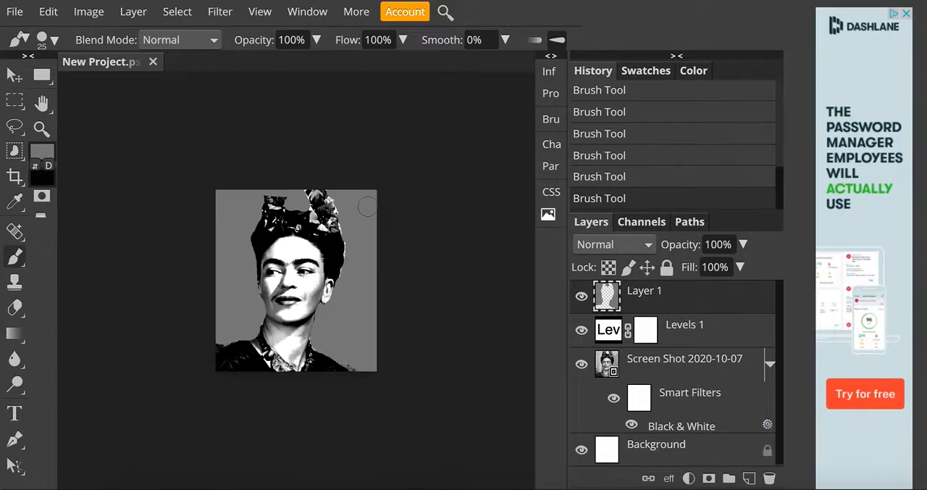
pyautogui.scroll(5, 370, 206)
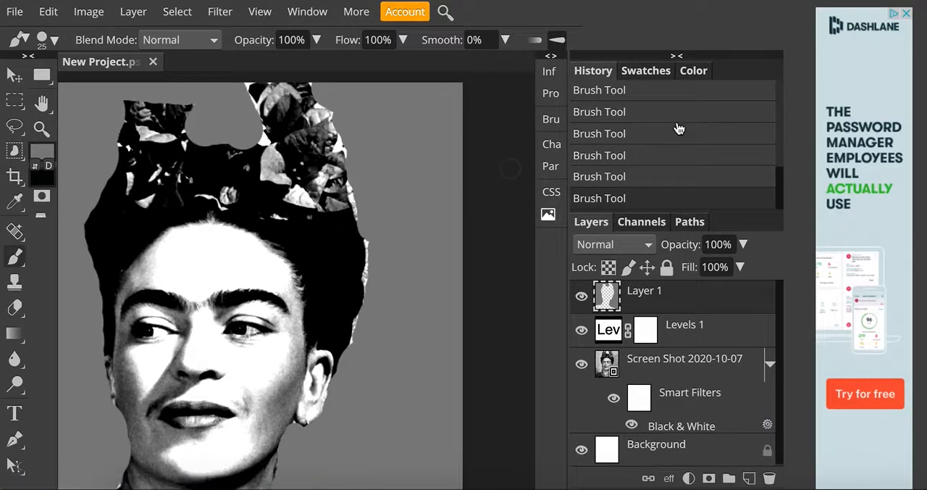
# Set the blend mode of Layer 1 to Multiply and add a Hue/Saturation adjustment layer above it.
pyautogui.click(641, 247)
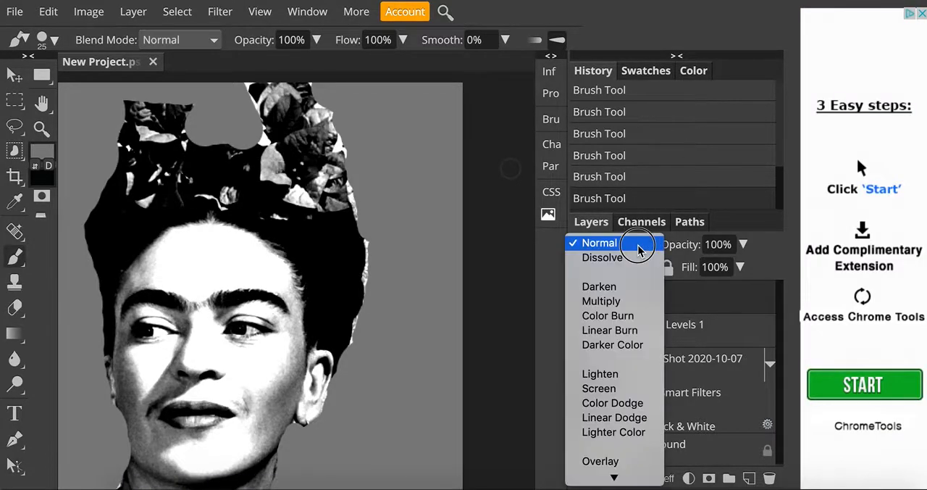
pyautogui.click(620, 301)
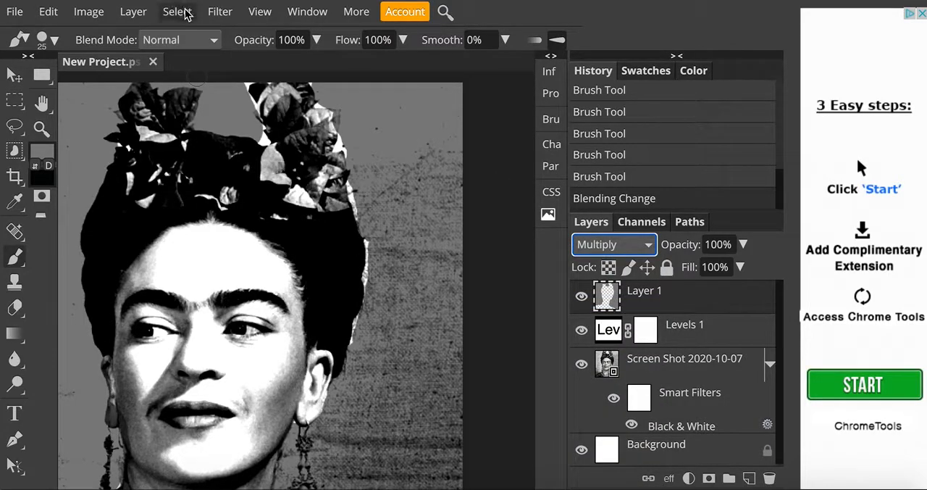
pyautogui.click(139, 15)
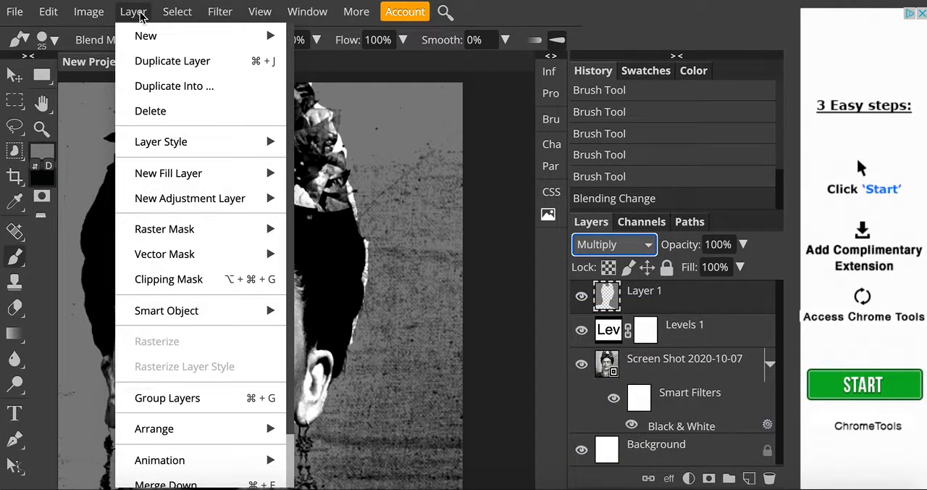
pyautogui.moveTo(176, 195)
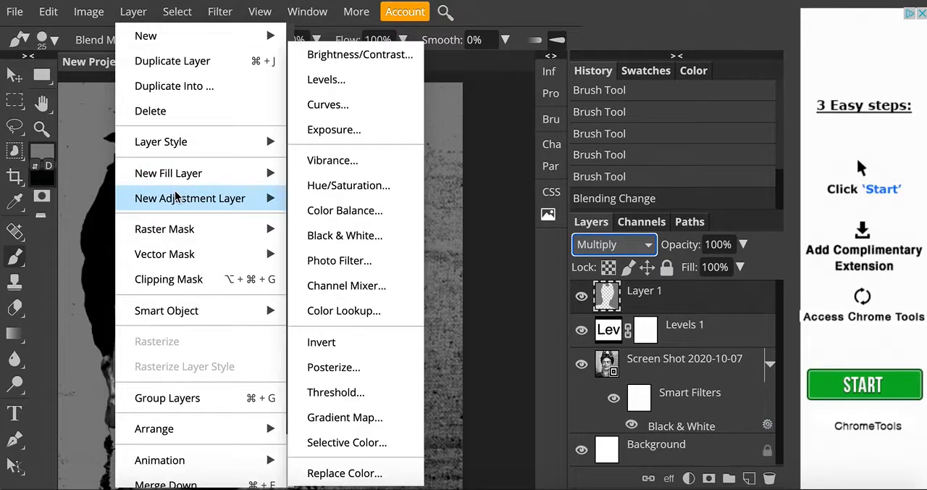
pyautogui.click(340, 187)
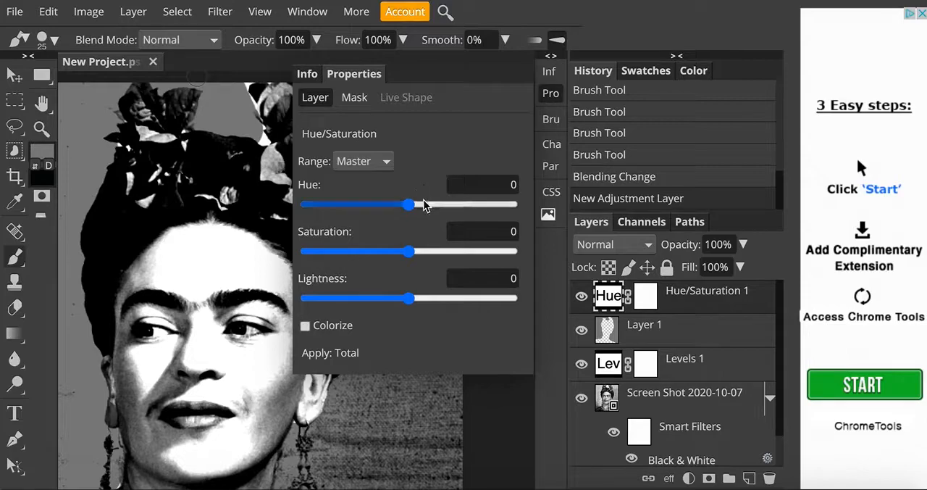
# Colorize the Hue/Saturation adjustment with hue 180 and saturation 95, and clip it to the painted background layer.
pyautogui.click(305, 326)
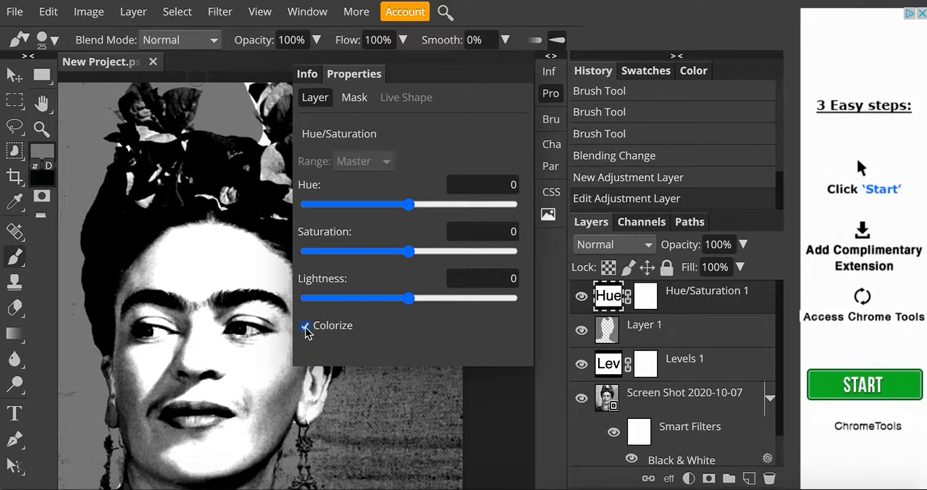
pyautogui.moveTo(413, 208); pyautogui.dragTo(459, 210)
pyautogui.moveTo(410, 252); pyautogui.dragTo(512, 251)
pyautogui.moveTo(457, 205); pyautogui.dragTo(539, 215)
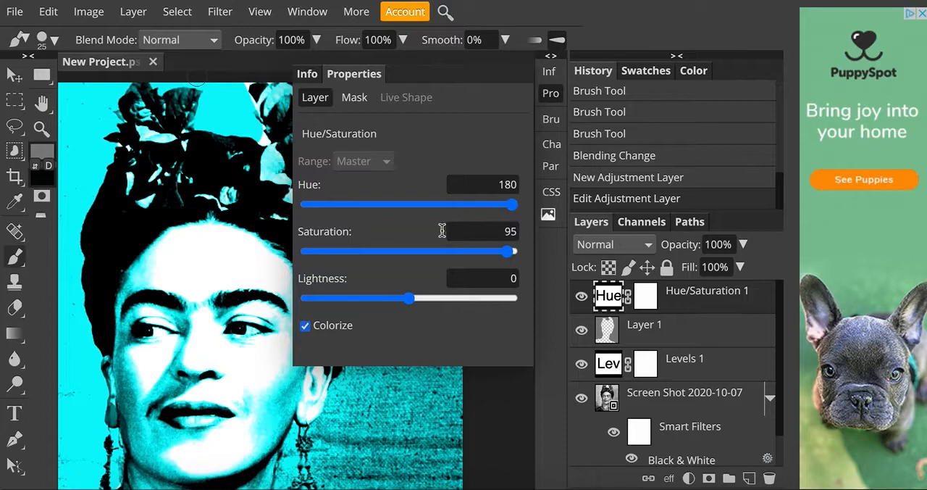
pyautogui.click(551, 95)
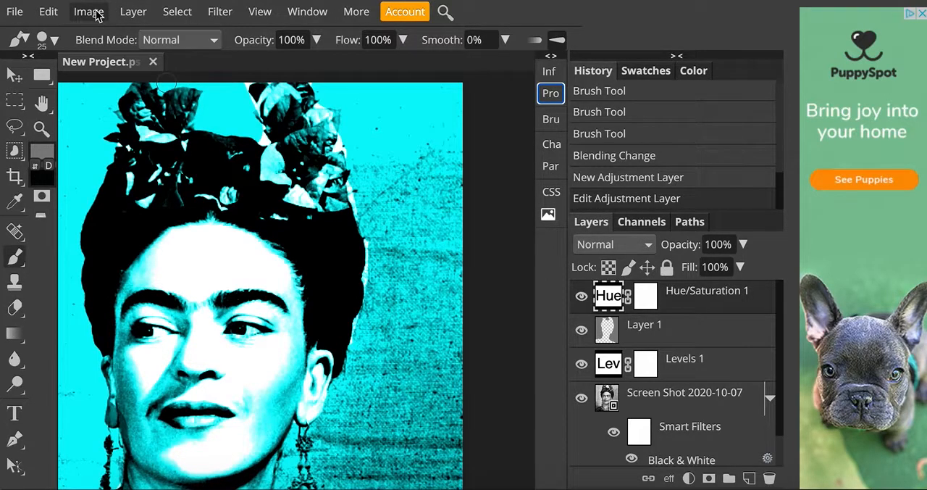
pyautogui.click(133, 12)
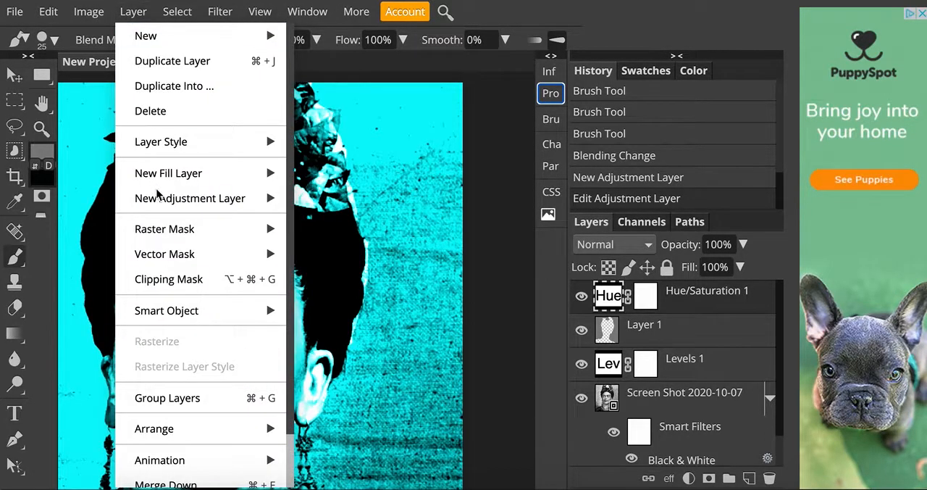
pyautogui.click(157, 281)
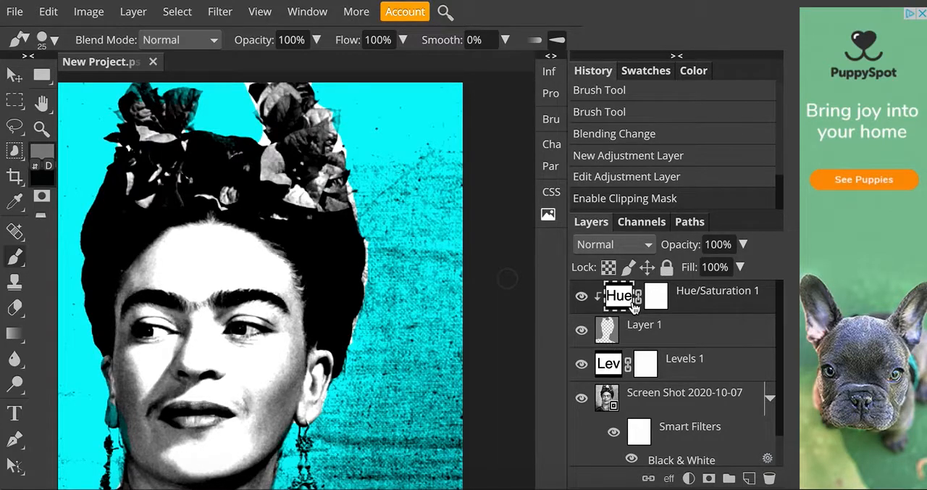
# Add a new layer above Hue/Saturation 1 and paint the face, right ear and neck grey, starting with a 45-pixel brush.
pyautogui.scroll(2, 269, 290)
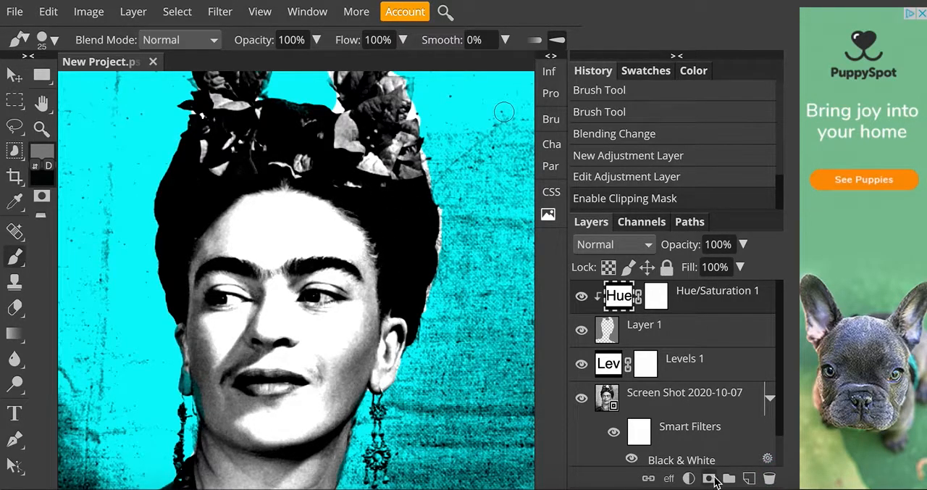
pyautogui.click(749, 479)
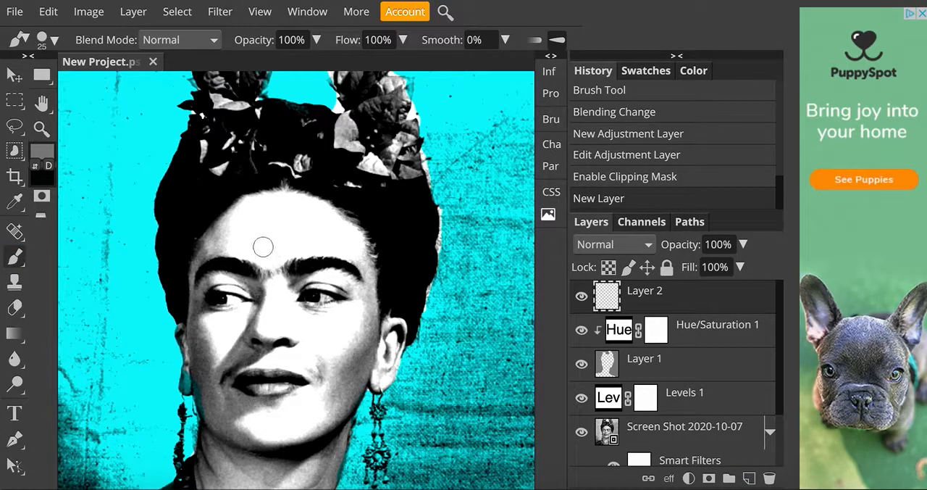
pyautogui.scroll(-3, 263, 247)
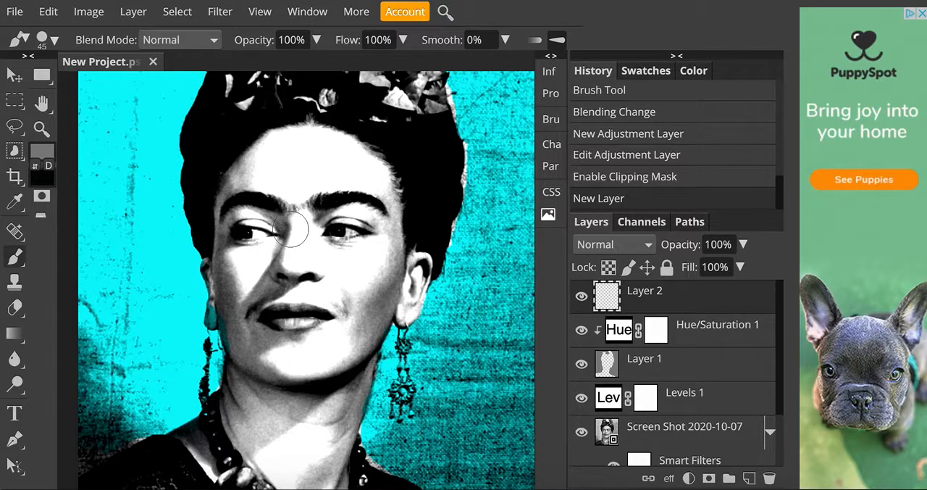
pyautogui.moveTo(283, 147)
pyautogui.mouseDown()
pyautogui.moveTo(254, 197)
pyautogui.moveTo(255, 177)
pyautogui.moveTo(280, 146)
pyautogui.moveTo(236, 189)
pyautogui.moveTo(228, 232)
pyautogui.moveTo(254, 386)
pyautogui.moveTo(244, 402)
pyautogui.moveTo(246, 339)
pyautogui.moveTo(236, 403)
pyautogui.moveTo(294, 486)
pyautogui.mouseUp()
pyautogui.moveTo(315, 445); pyautogui.dragTo(349, 347)
pyautogui.moveTo(268, 454); pyautogui.dragTo(318, 190)
pyautogui.moveTo(273, 347)
pyautogui.mouseDown()
pyautogui.moveTo(299, 153)
pyautogui.moveTo(257, 224)
pyautogui.moveTo(247, 263)
pyautogui.moveTo(255, 275)
pyautogui.moveTo(294, 171)
pyautogui.moveTo(322, 140)
pyautogui.moveTo(382, 188)
pyautogui.moveTo(399, 273)
pyautogui.moveTo(413, 257)
pyautogui.moveTo(393, 297)
pyautogui.moveTo(400, 306)
pyautogui.moveTo(391, 271)
pyautogui.moveTo(357, 254)
pyautogui.mouseUp()
pyautogui.moveTo(338, 316)
pyautogui.mouseDown()
pyautogui.moveTo(302, 453)
pyautogui.moveTo(288, 456)
pyautogui.moveTo(333, 272)
pyautogui.moveTo(367, 254)
pyautogui.moveTo(383, 277)
pyautogui.moveTo(353, 372)
pyautogui.moveTo(349, 274)
pyautogui.moveTo(363, 232)
pyautogui.moveTo(337, 147)
pyautogui.moveTo(310, 147)
pyautogui.moveTo(304, 190)
pyautogui.moveTo(345, 260)
pyautogui.moveTo(333, 177)
pyautogui.moveTo(315, 158)
pyautogui.moveTo(355, 223)
pyautogui.moveTo(363, 285)
pyautogui.moveTo(361, 310)
pyautogui.moveTo(348, 319)
pyautogui.moveTo(351, 413)
pyautogui.moveTo(343, 408)
pyautogui.moveTo(343, 338)
pyautogui.moveTo(336, 371)
pyautogui.moveTo(335, 399)
pyautogui.moveTo(355, 281)
pyautogui.moveTo(335, 424)
pyautogui.mouseUp()
pyautogui.scroll(-5, 346, 321)
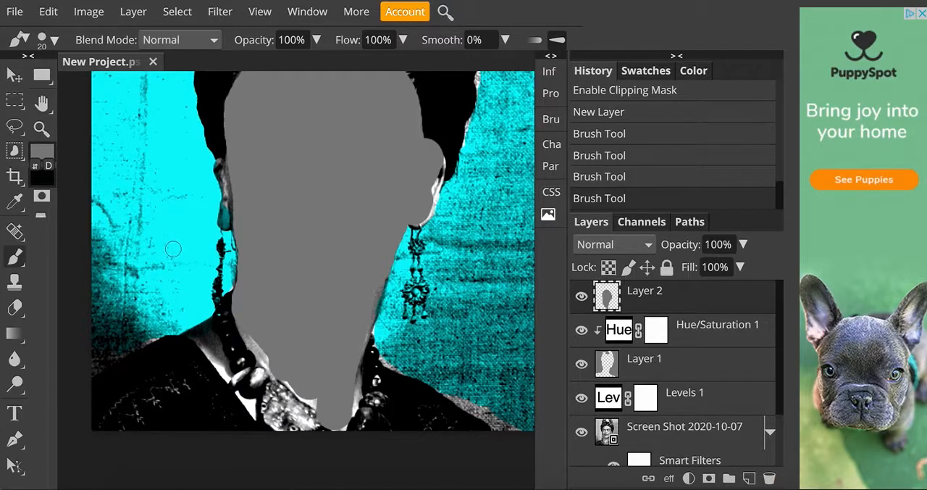
# Paint the remaining skin around the necklace and along the lower neck edges grey with a 20-pixel brush.
pyautogui.moveTo(205, 342); pyautogui.dragTo(232, 391)
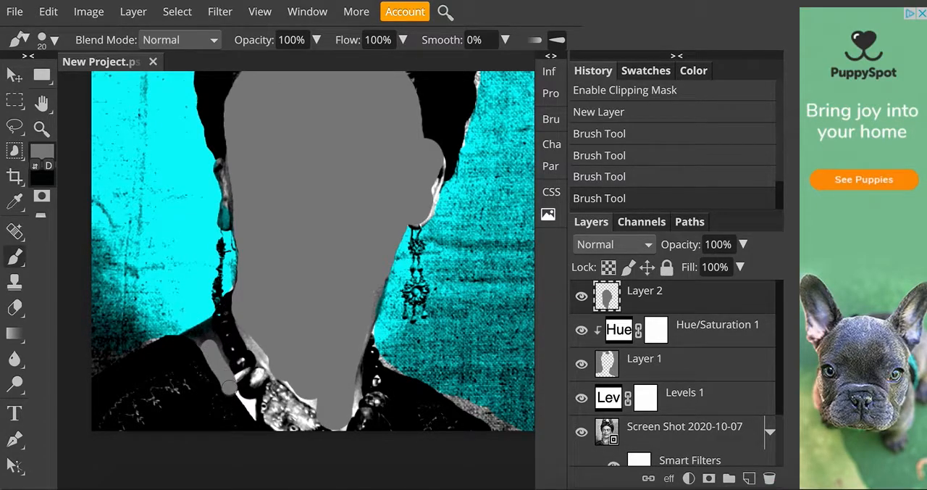
pyautogui.moveTo(260, 353); pyautogui.dragTo(236, 318)
pyautogui.moveTo(305, 395); pyautogui.dragTo(335, 415)
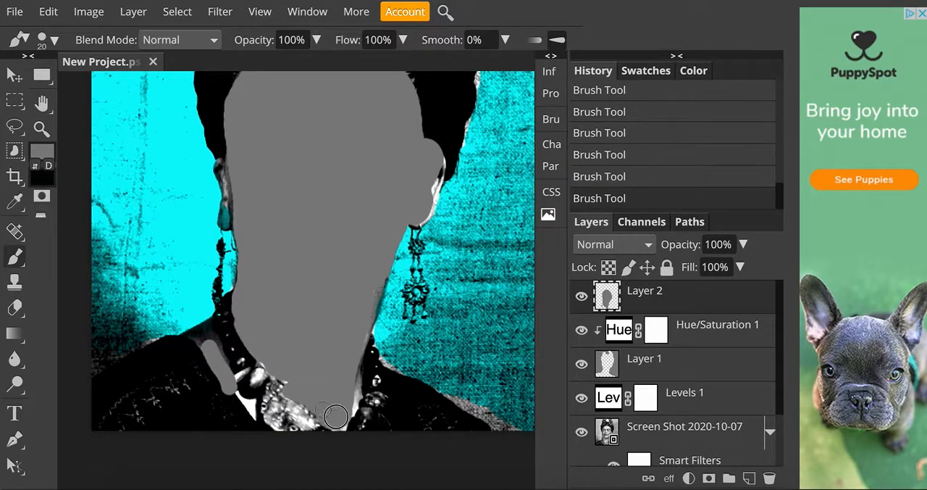
pyautogui.moveTo(348, 371); pyautogui.dragTo(331, 339)
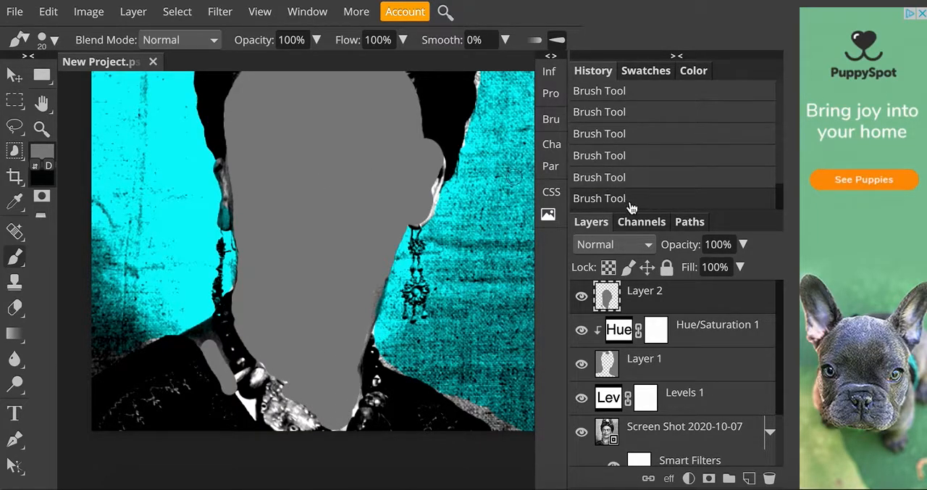
# Set the blend mode of Layer 2 to Multiply and add a Hue/Saturation adjustment layer above it.
pyautogui.click(641, 244)
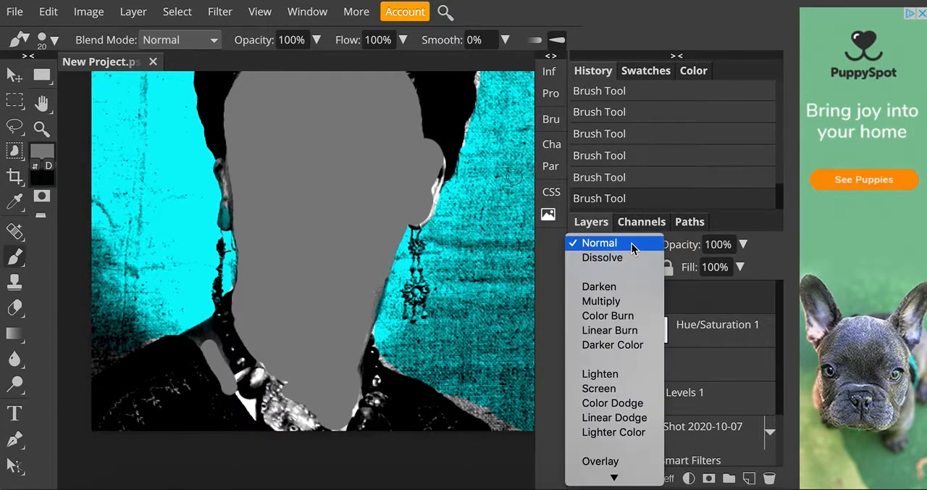
pyautogui.click(629, 301)
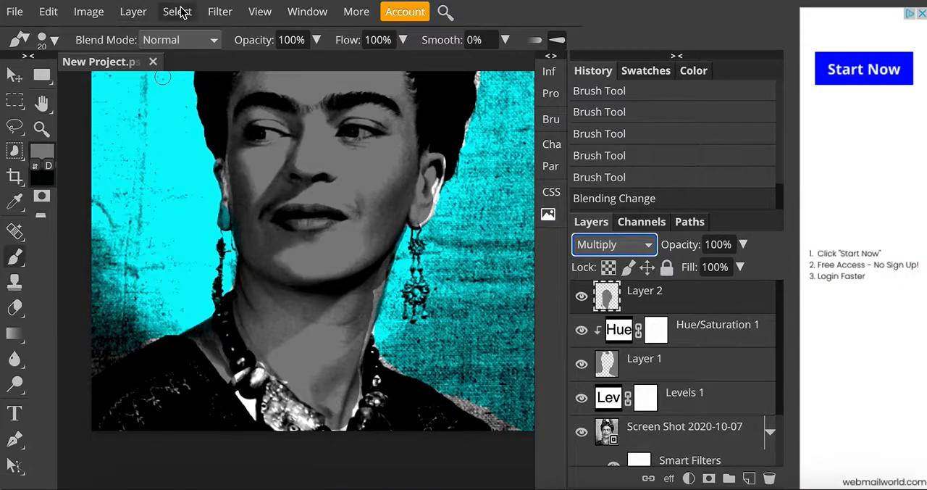
pyautogui.click(134, 11)
pyautogui.moveTo(193, 199)
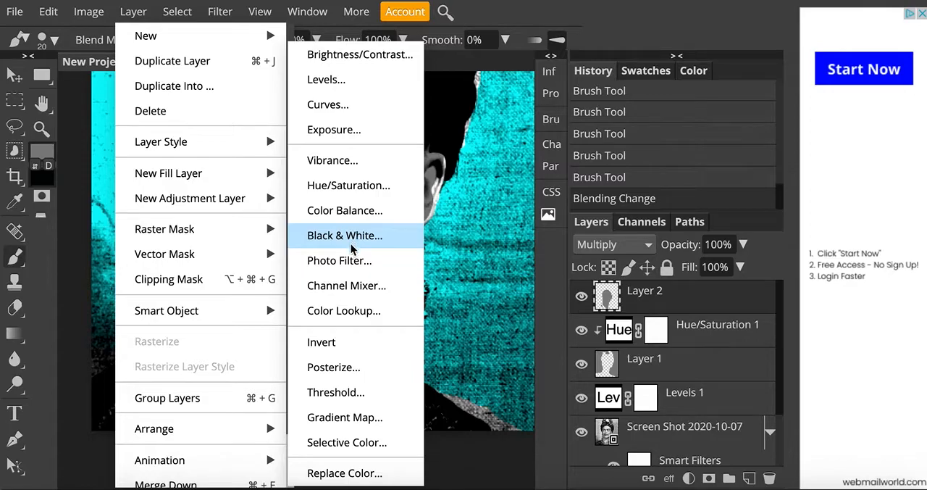
pyautogui.click(345, 185)
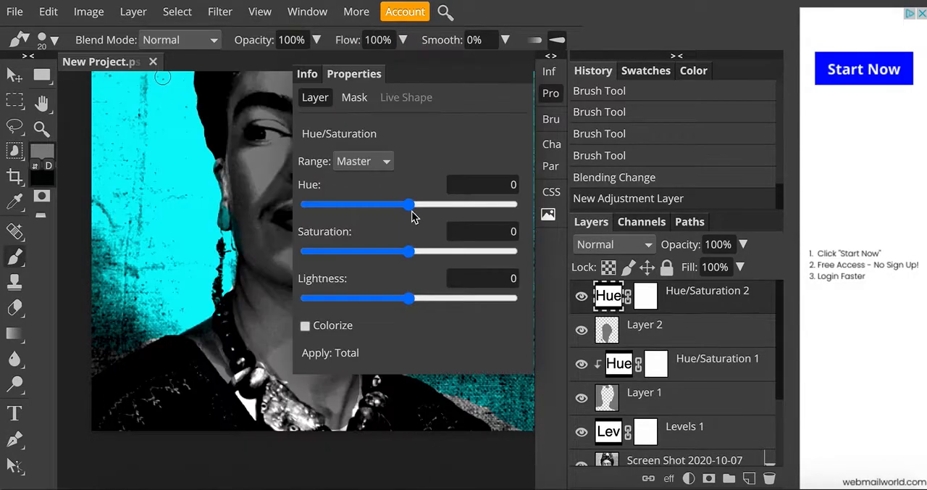
# Colorize the Hue/Saturation 2 adjustment with hue 38 and saturation 100 to make it orange.
pyautogui.click(305, 326)
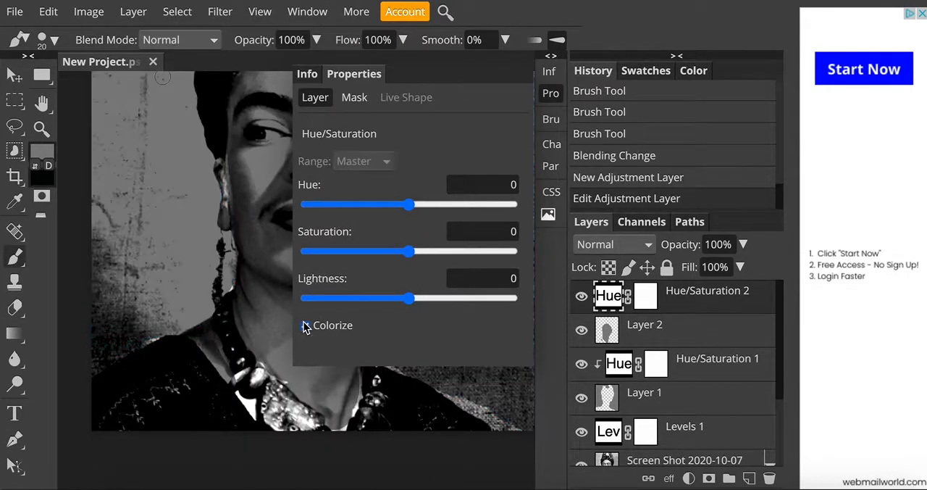
pyautogui.moveTo(410, 205); pyautogui.dragTo(446, 205)
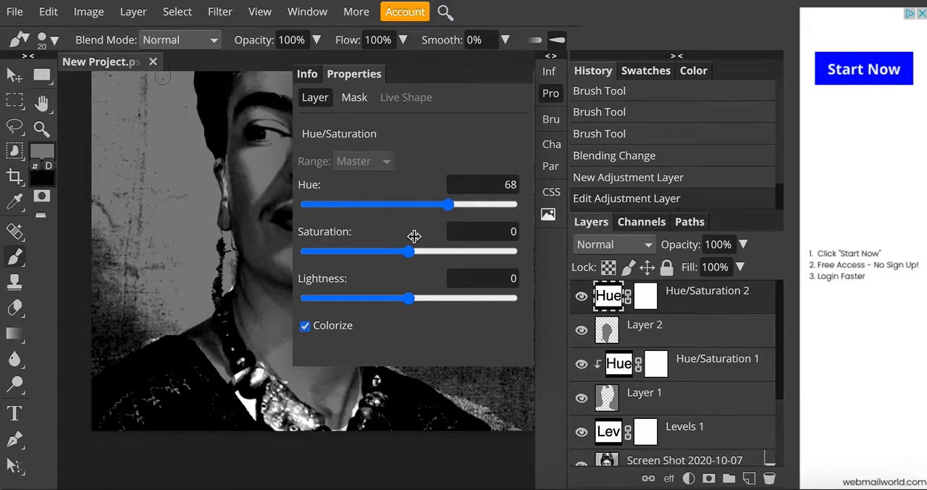
pyautogui.moveTo(410, 252); pyautogui.dragTo(517, 251)
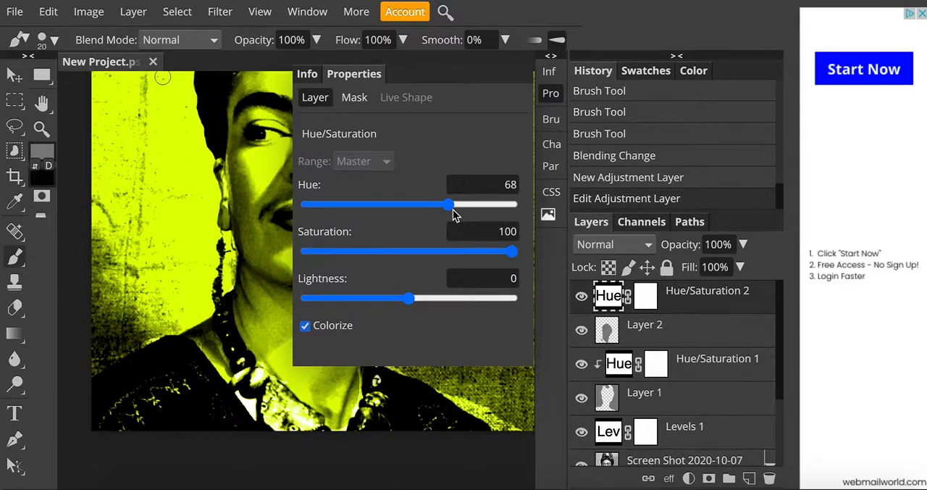
pyautogui.moveTo(447, 209)
pyautogui.mouseDown()
pyautogui.moveTo(395, 207)
pyautogui.moveTo(444, 210)
pyautogui.moveTo(430, 207)
pyautogui.mouseUp()
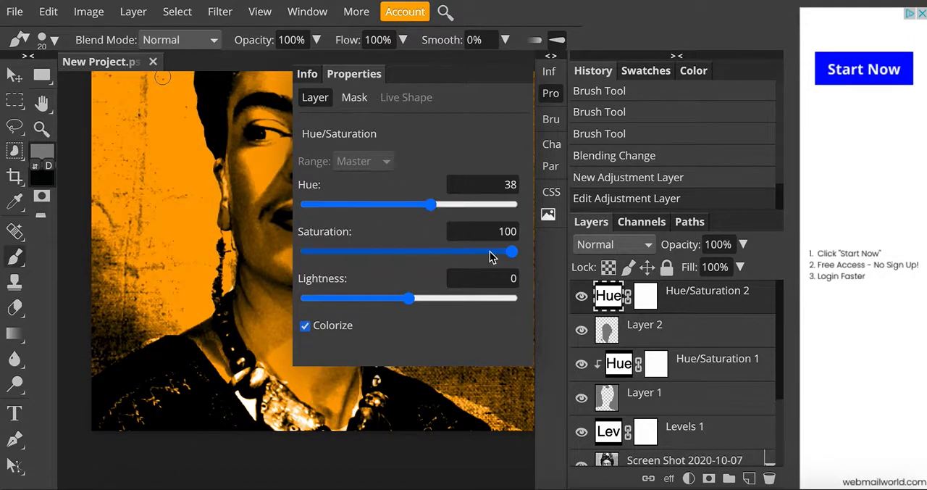
pyautogui.click(551, 94)
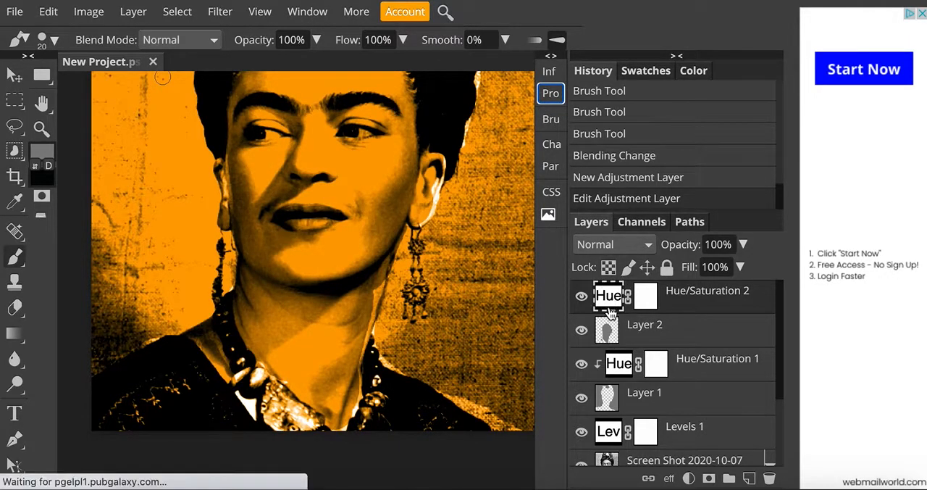
# Clip the Hue/Saturation 2 adjustment to Layer 2 so the orange affects only the painted skin.
pyautogui.click(133, 13)
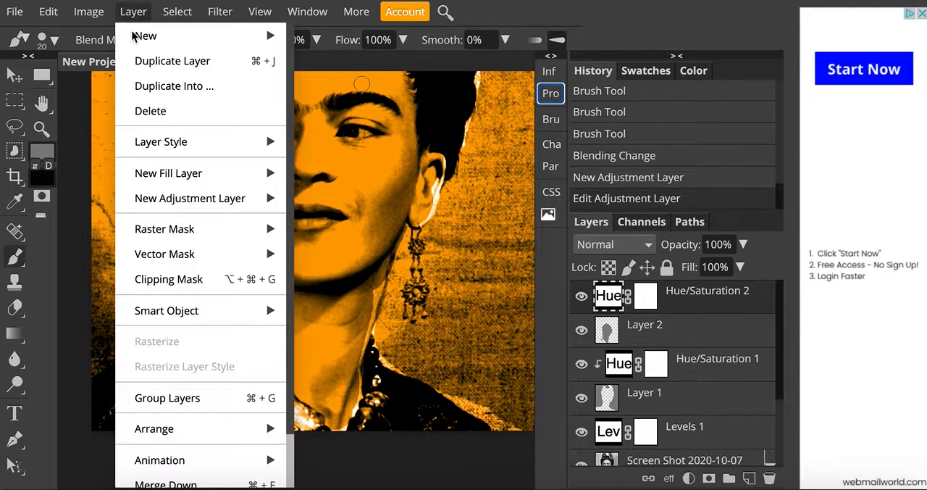
pyautogui.click(160, 281)
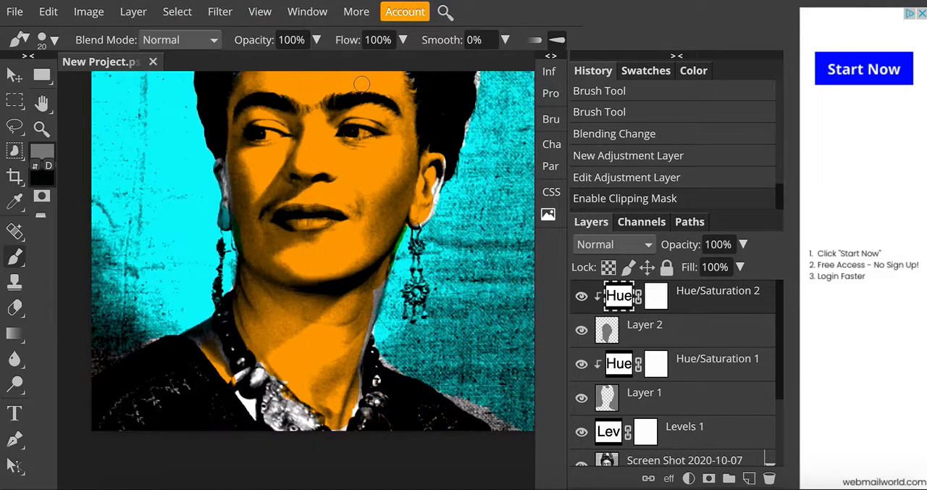
pyautogui.scroll(4, 182, 275)
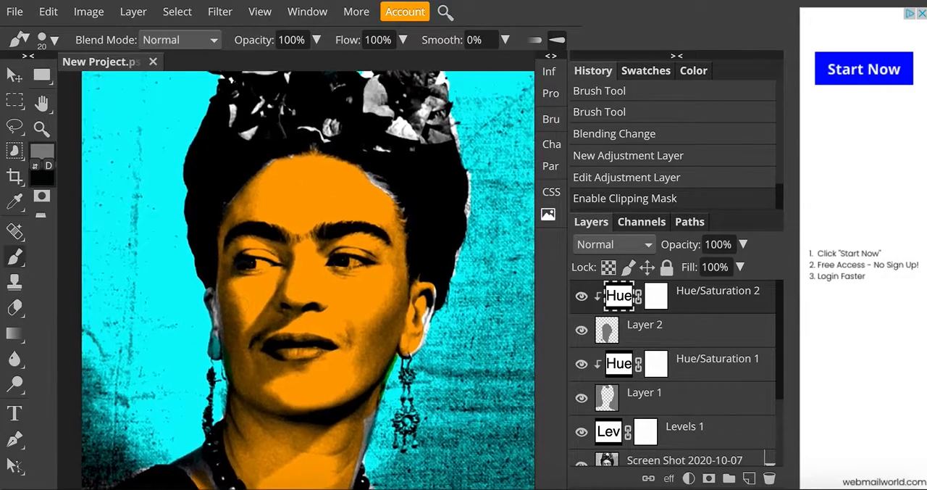
pyautogui.scroll(2, 304, 275)
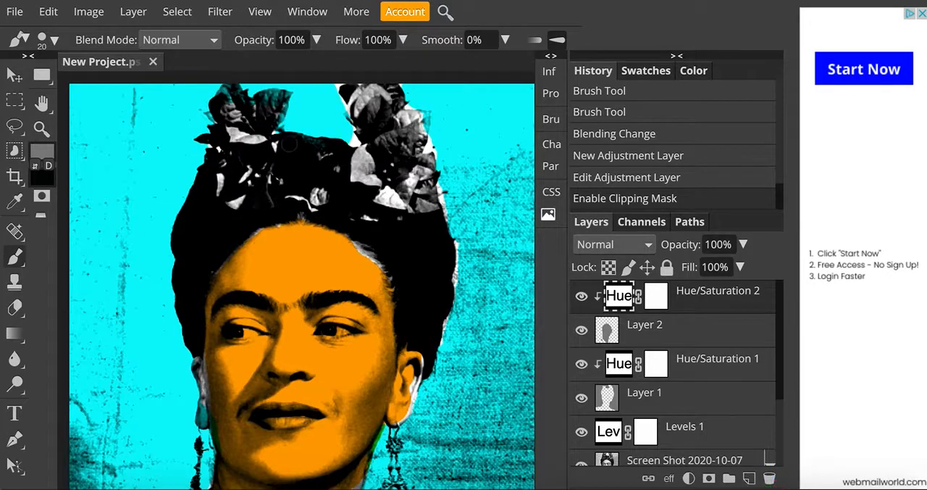
# Add a Hue/Saturation adjustment layer above all layers and set its hue to -113 for a purple face on a yellow-green background.
pyautogui.click(133, 13)
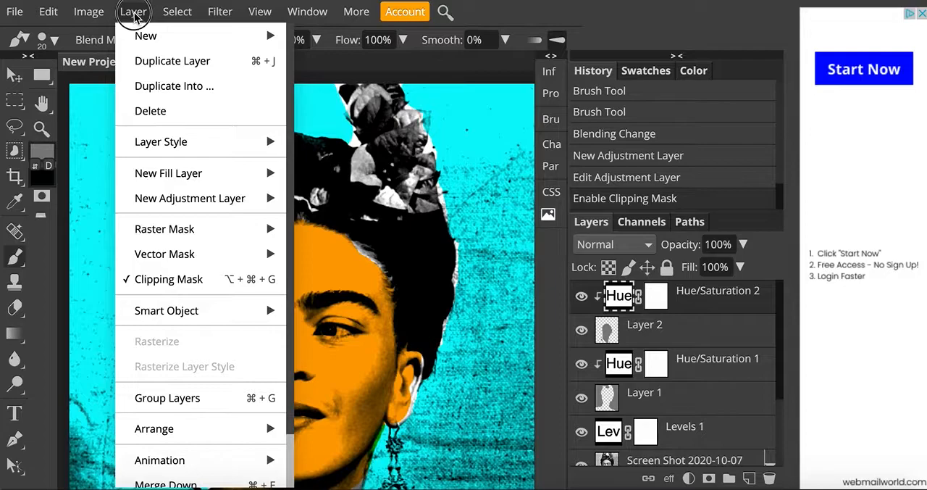
pyautogui.moveTo(174, 198)
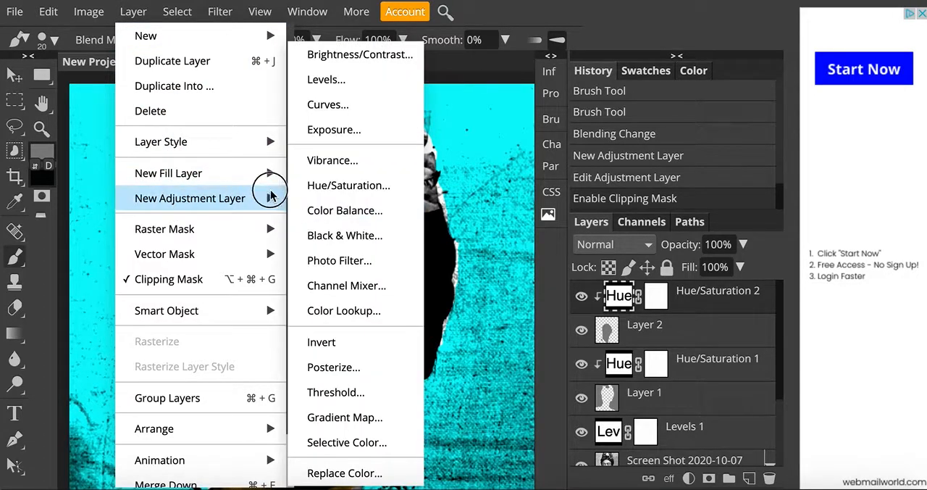
pyautogui.click(316, 184)
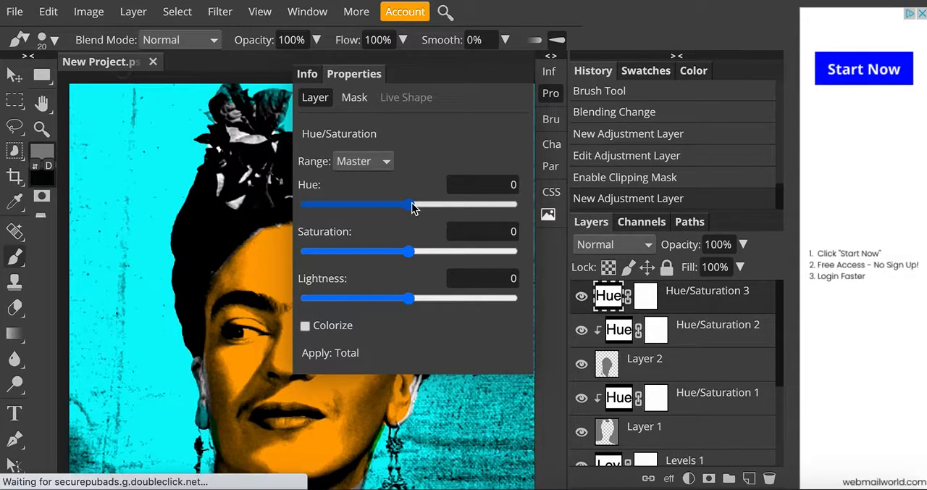
pyautogui.moveTo(411, 207); pyautogui.dragTo(344, 204)
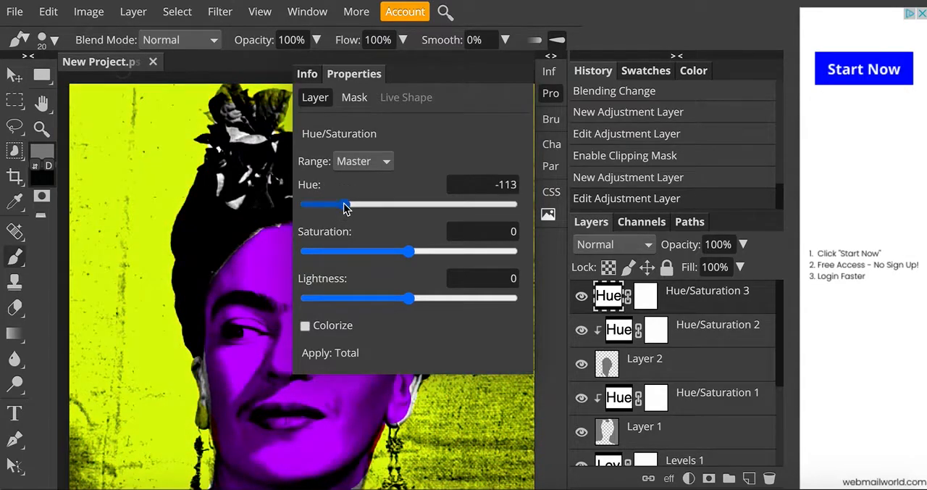
pyautogui.click(550, 93)
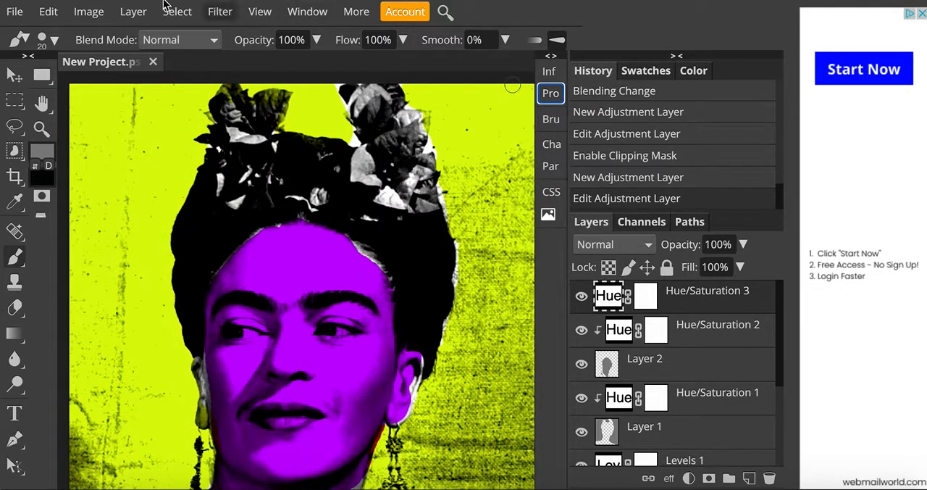
# Export the purple and yellow-green version of the portrait as a JPG.
pyautogui.click(16, 13)
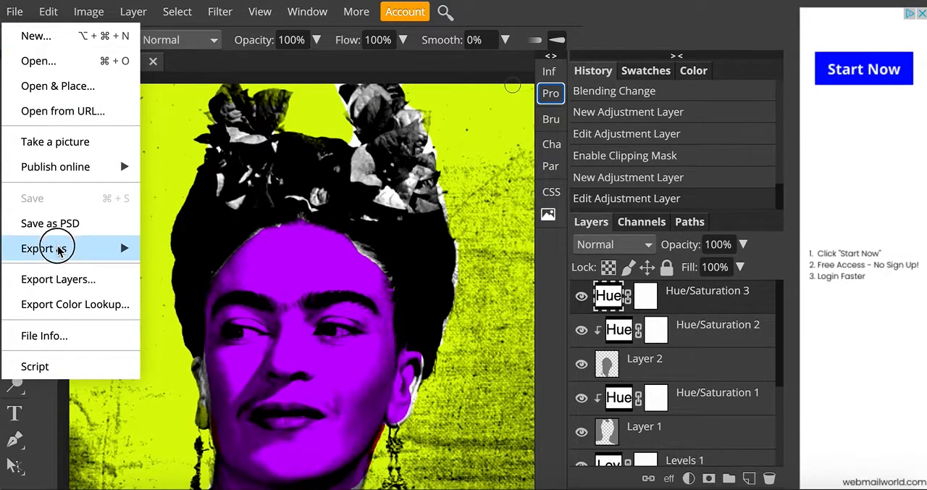
pyautogui.moveTo(62, 247)
pyautogui.click(168, 271)
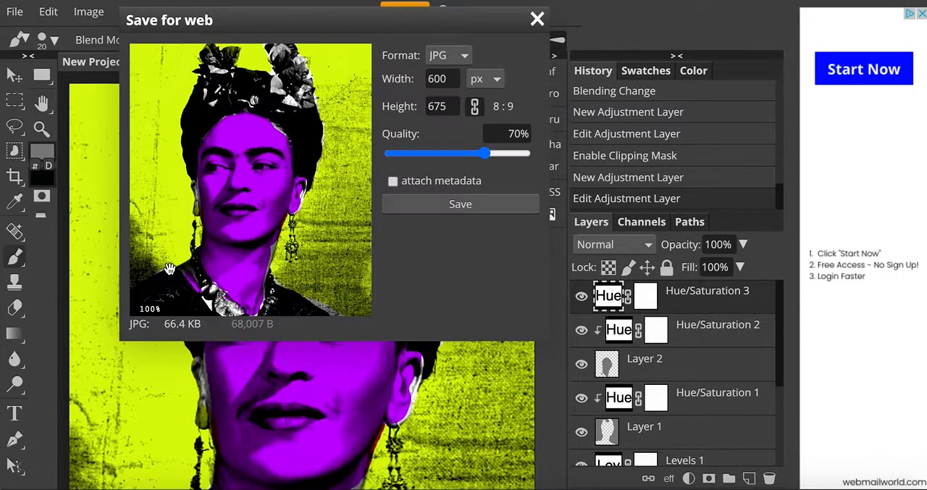
pyautogui.click(472, 206)
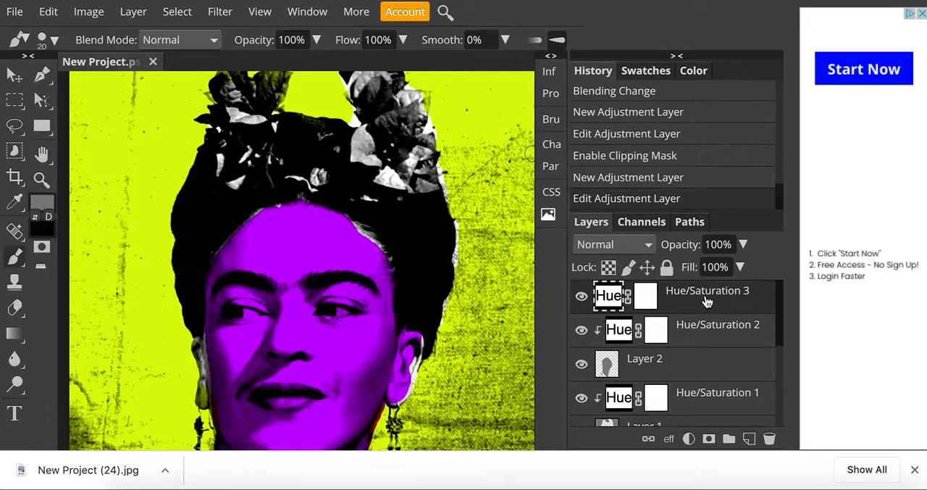
# Shift the hue of the Hue/Saturation 3 adjustment to give a yellow face on a blue background.
pyautogui.click(551, 94)
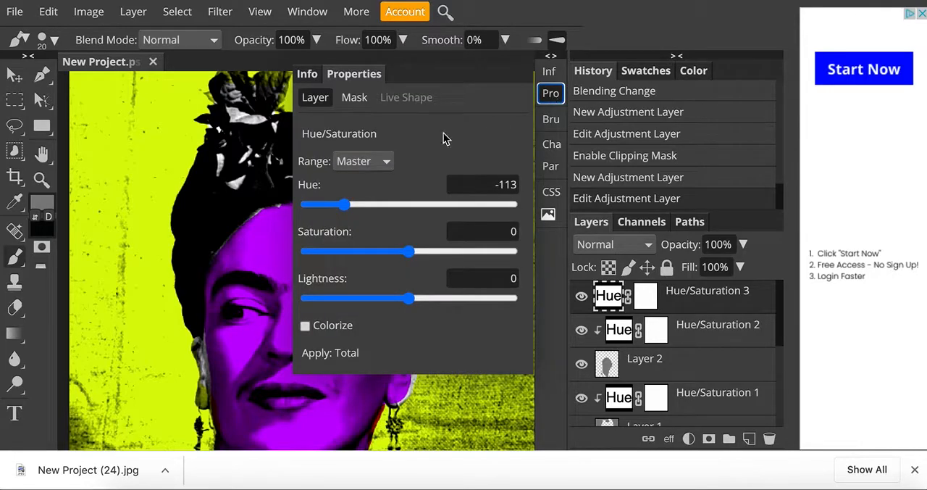
pyautogui.moveTo(344, 205); pyautogui.dragTo(420, 206)
pyautogui.click(552, 93)
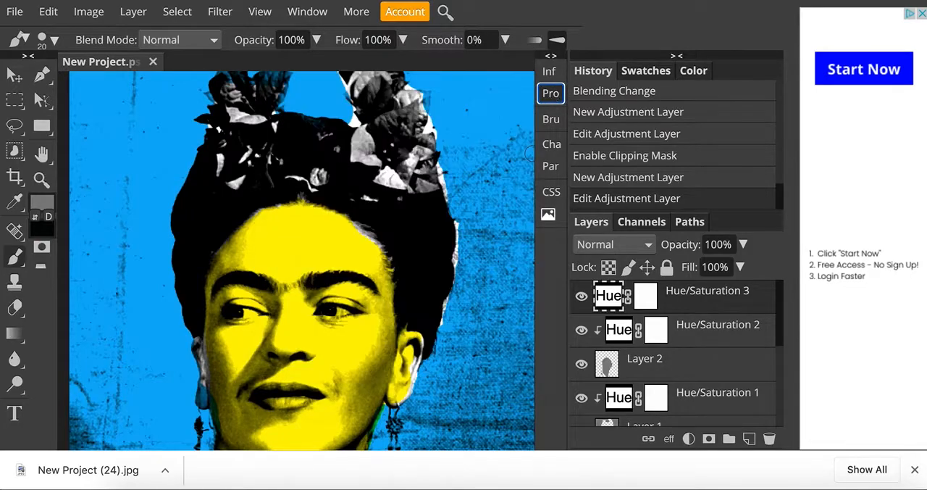
# Export the yellow and blue version of the portrait as a JPG.
pyautogui.click(15, 12)
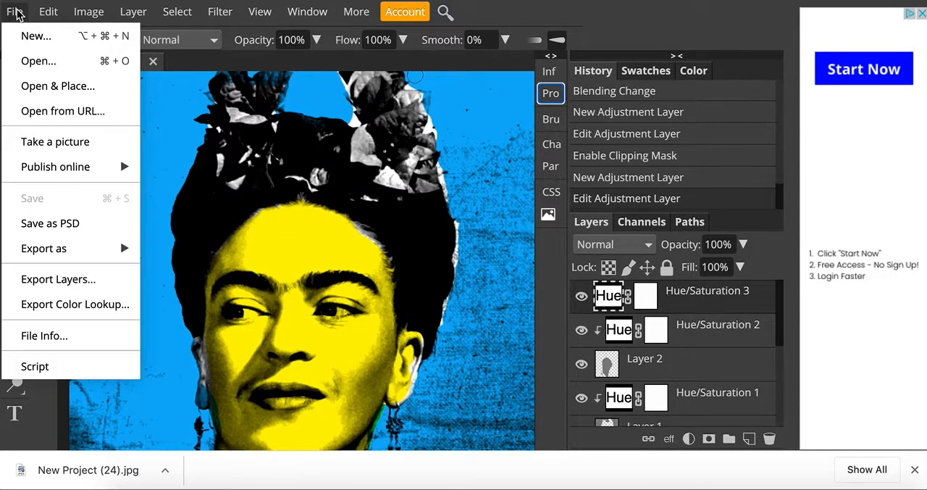
pyautogui.moveTo(40, 251)
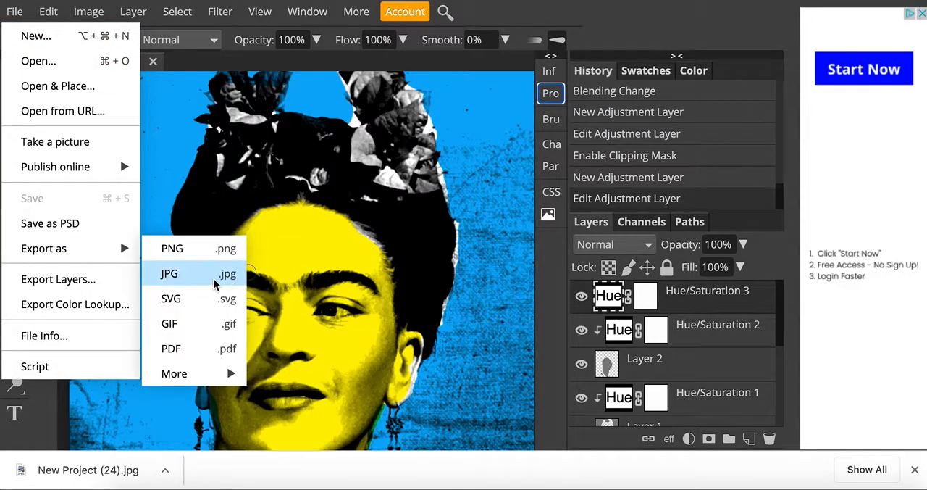
pyautogui.click(203, 273)
pyautogui.click(449, 197)
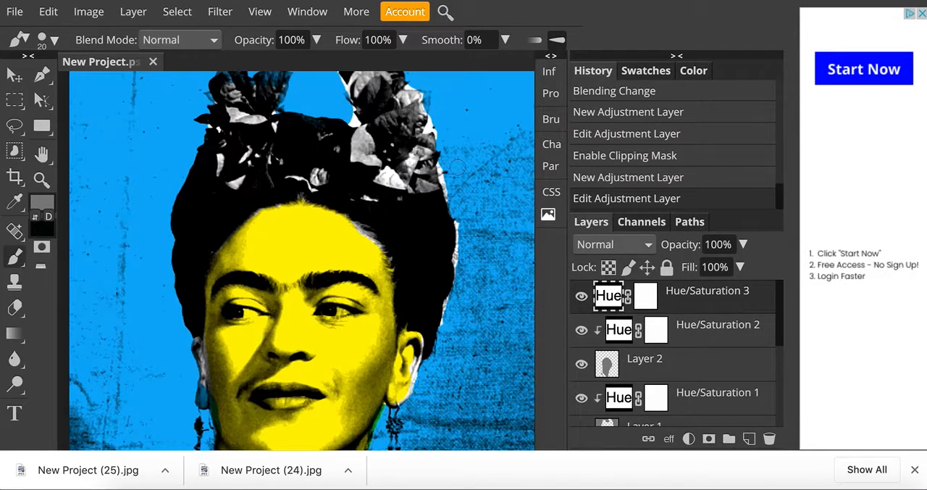
pyautogui.scroll(-5, 303, 261)
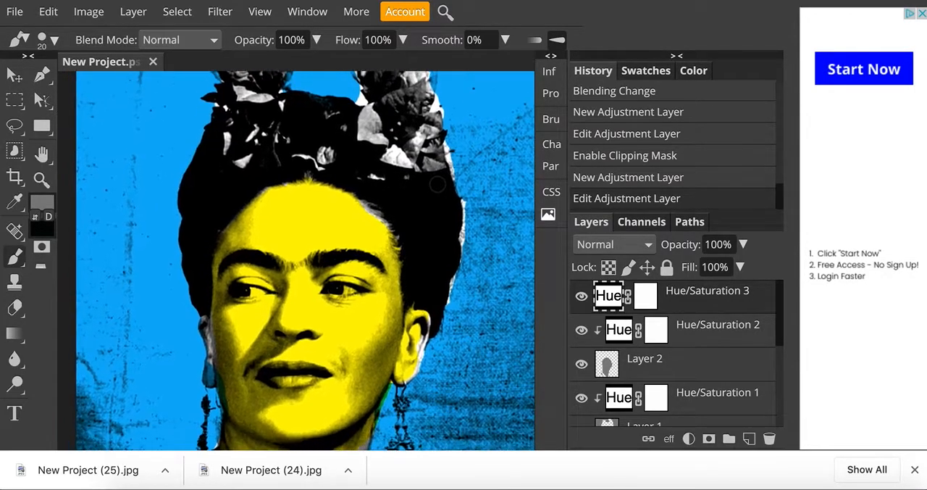
pyautogui.scroll(-1, 436, 184)
pyautogui.scroll(2, 436, 184)
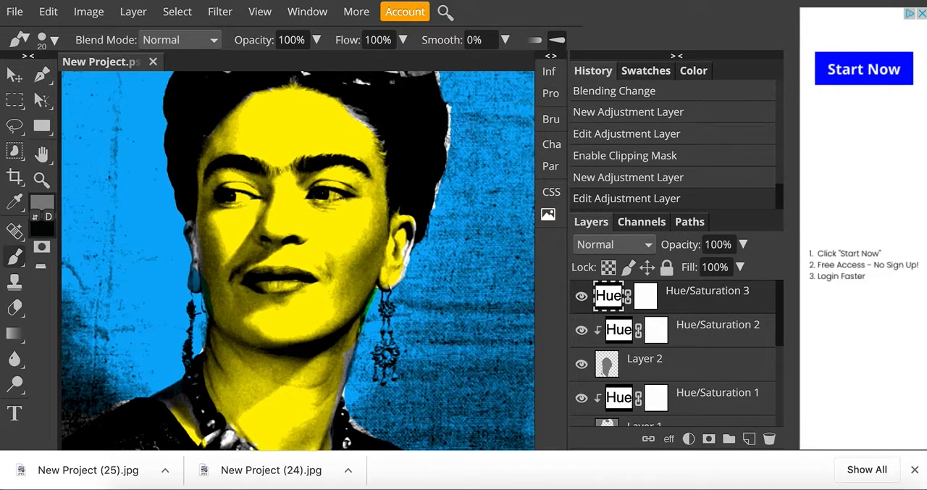